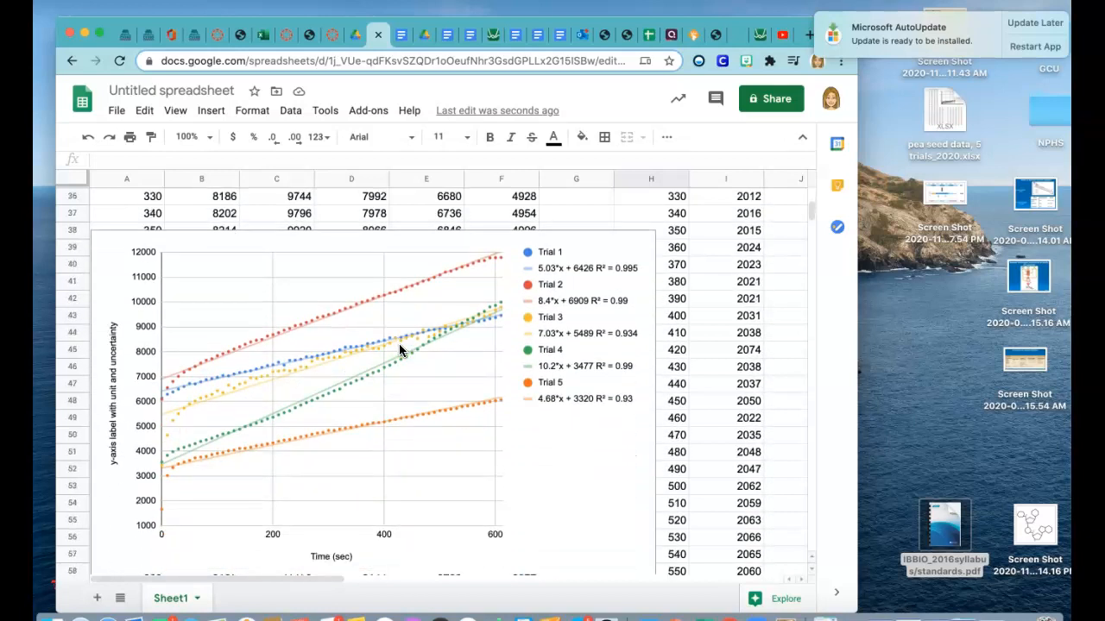
Insert a chart from the second trial data table, covering the range H1:M64
scroll(400, 350, down, 1)
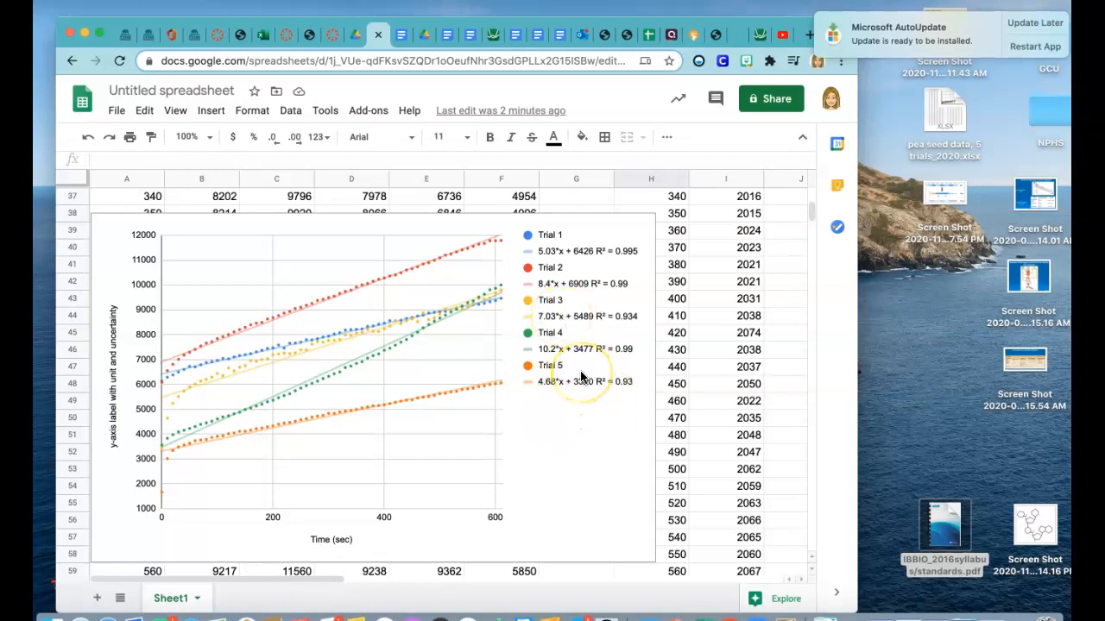
scroll(673, 366, right, 3)
scroll(672, 366, up, 1)
scroll(672, 366, right, 2)
scroll(673, 366, up, 1)
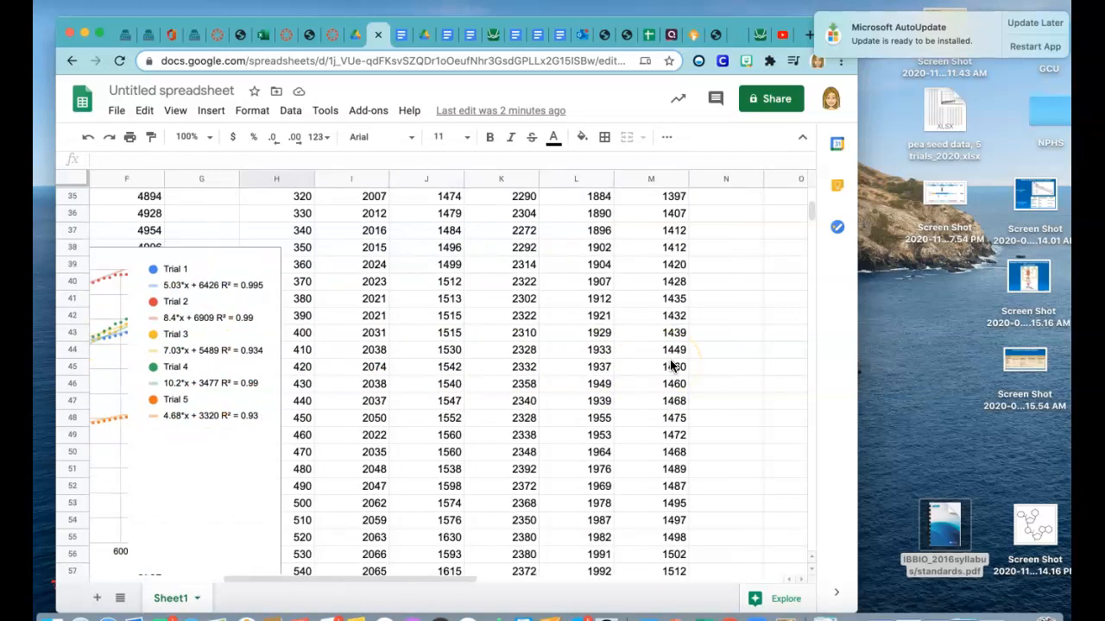
scroll(672, 366, up, 15)
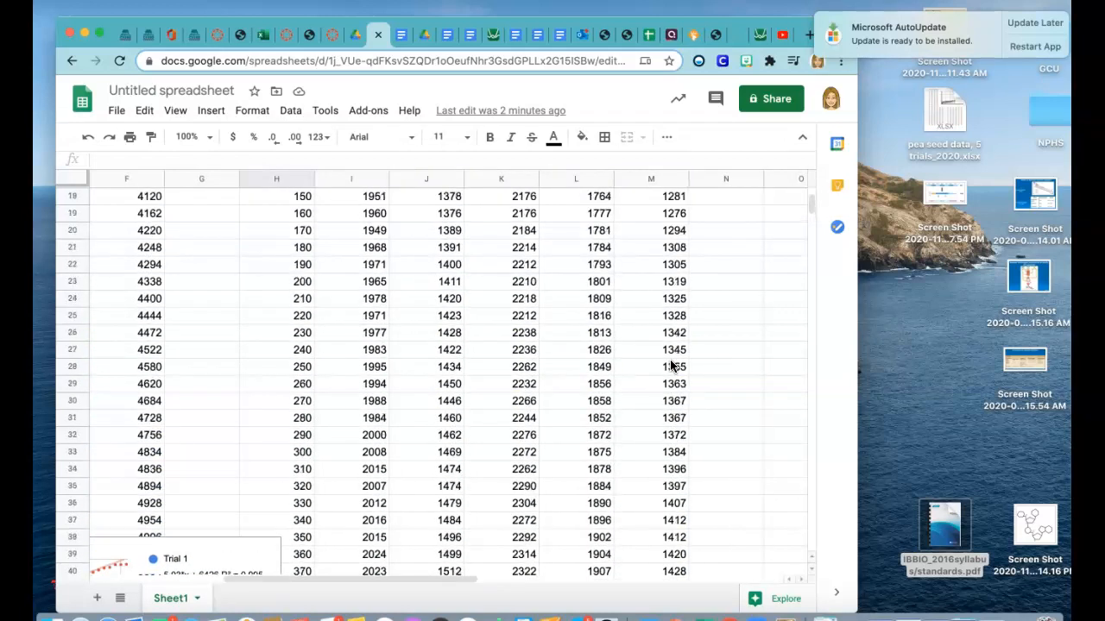
scroll(672, 366, up, 18)
drag(242, 216, 688, 505)
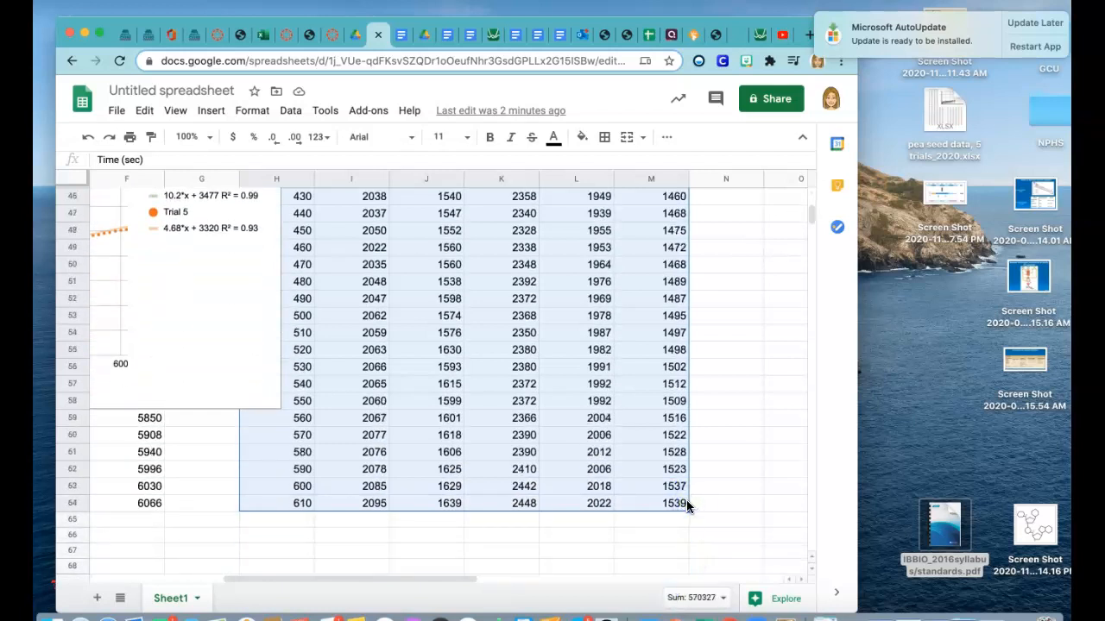
click(210, 111)
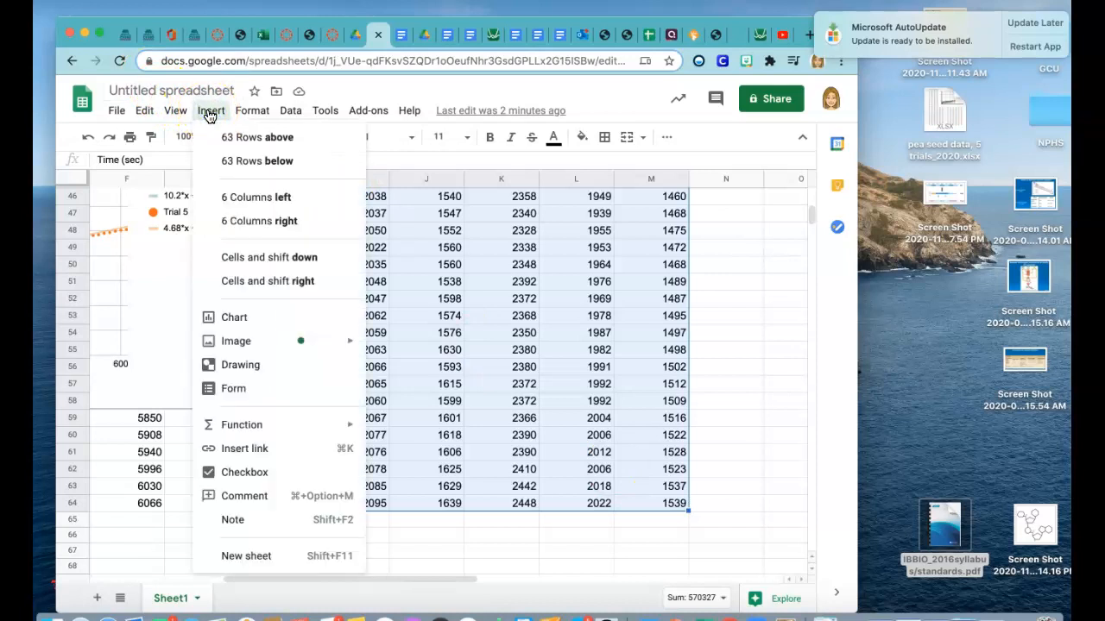
click(245, 318)
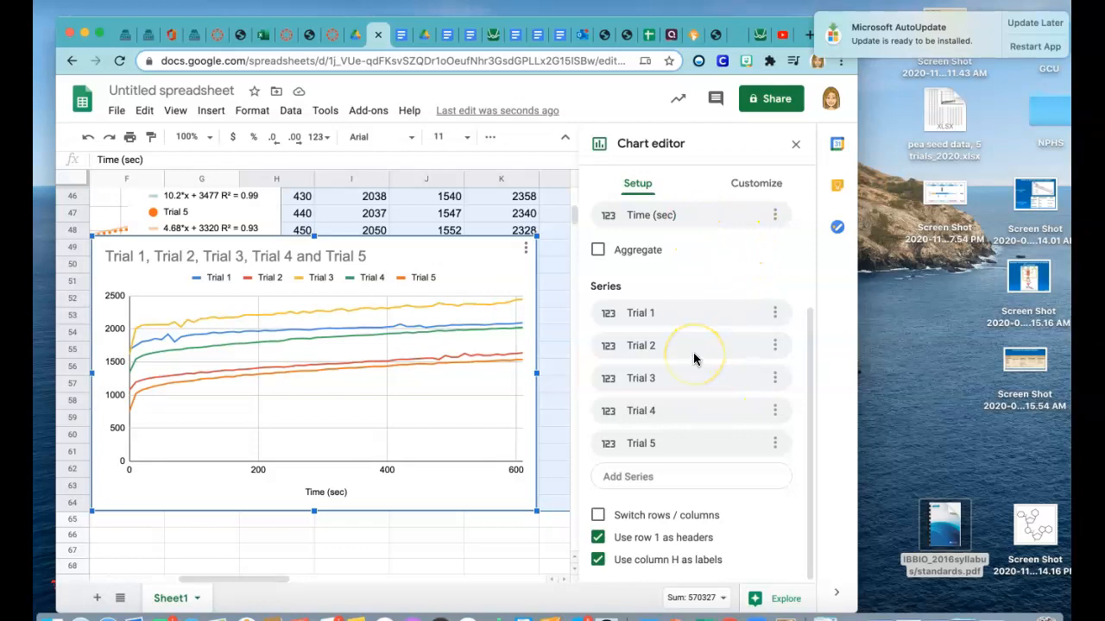
Change the new chart's type from line to scatter and review its axis and series setup
scroll(693, 352, up, 4)
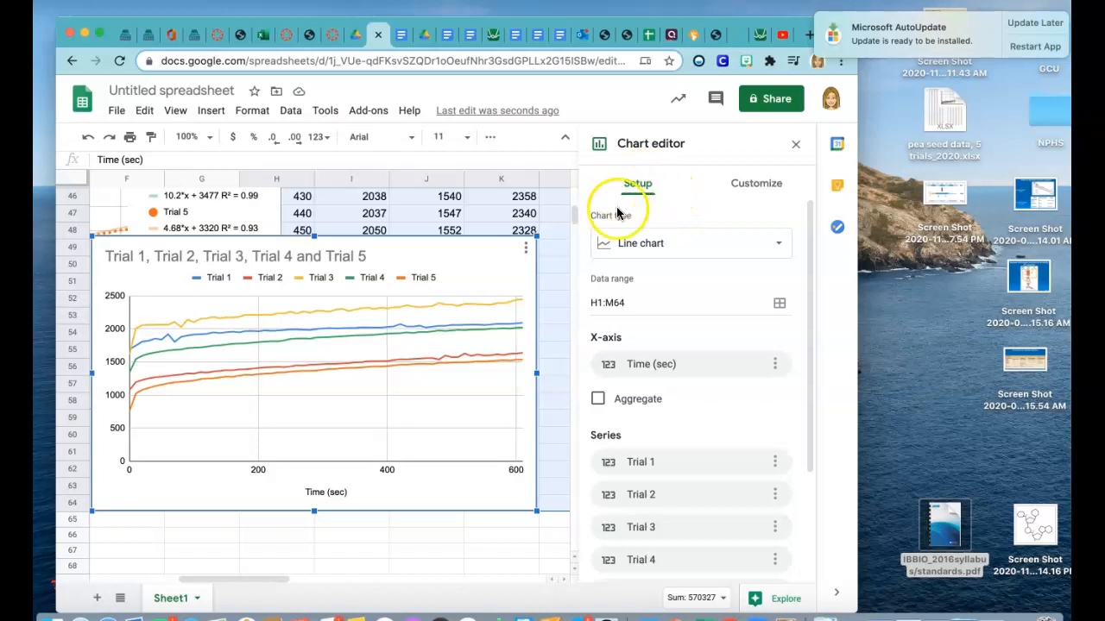
click(645, 245)
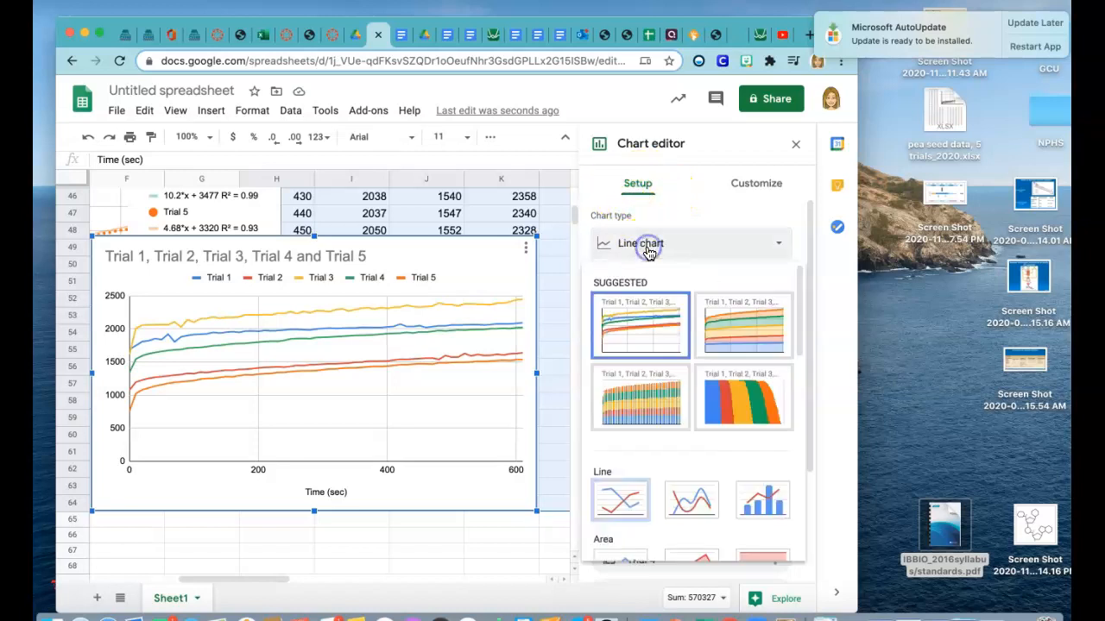
scroll(663, 380, down, 5)
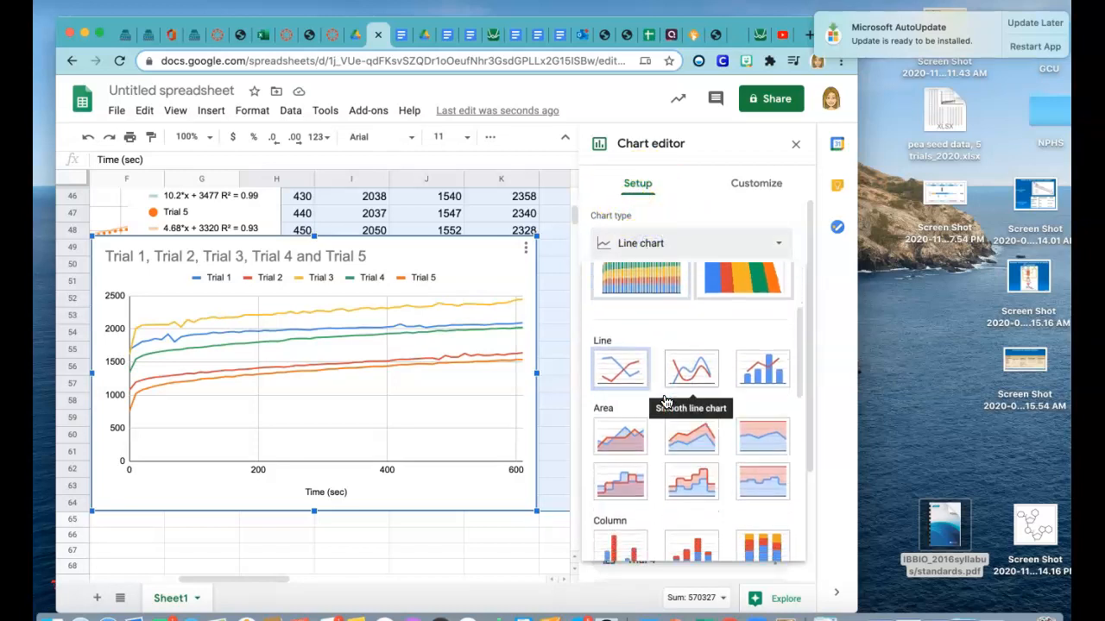
scroll(665, 402, down, 5)
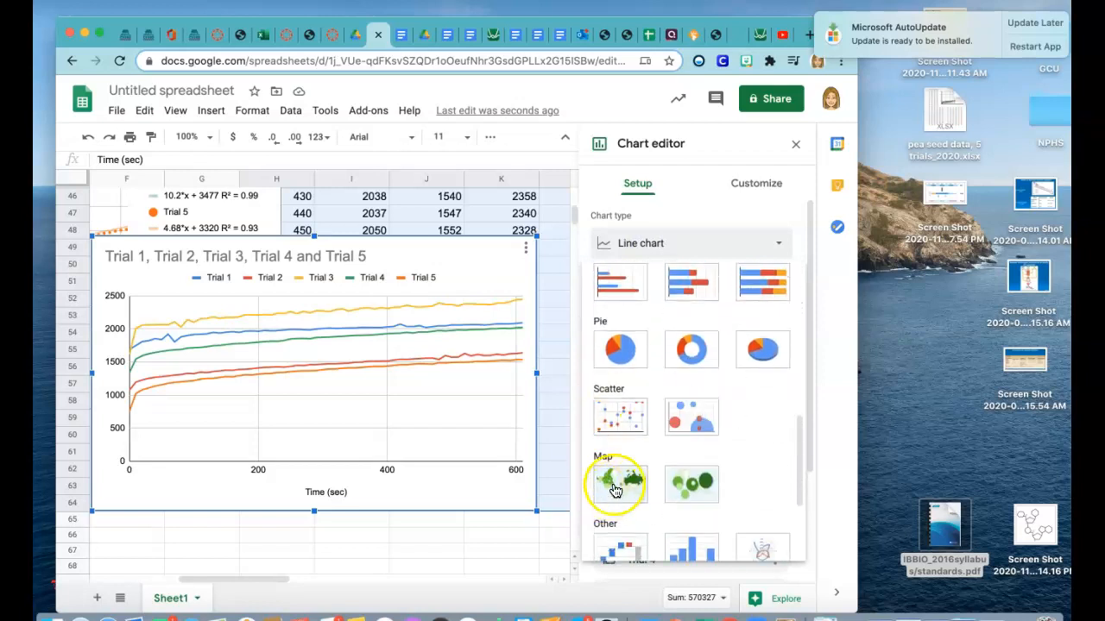
click(613, 418)
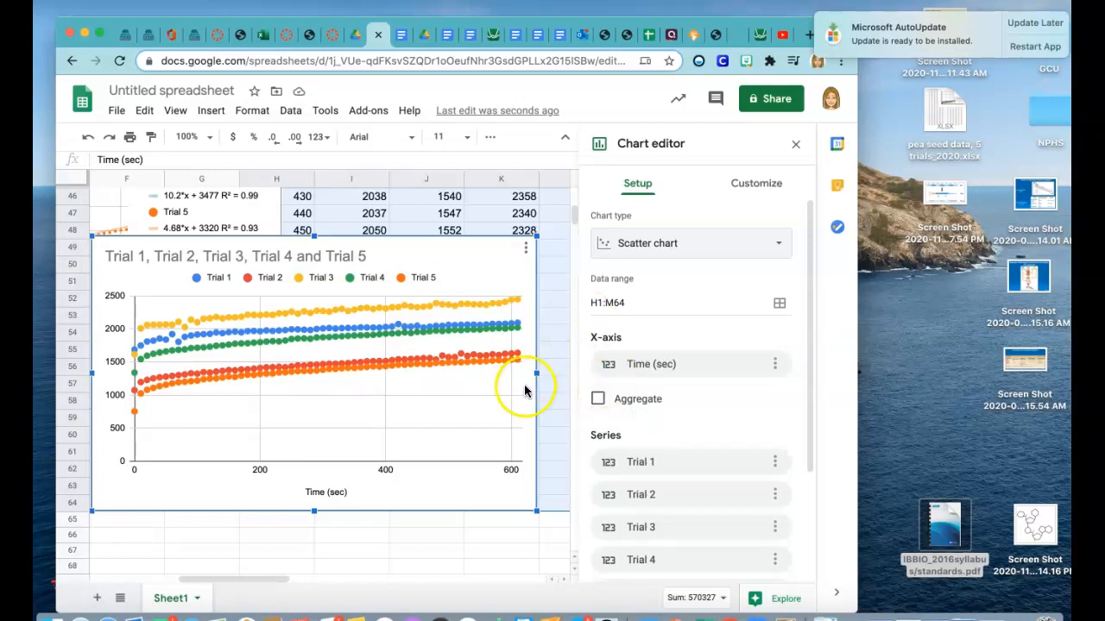
scroll(701, 451, down, 3)
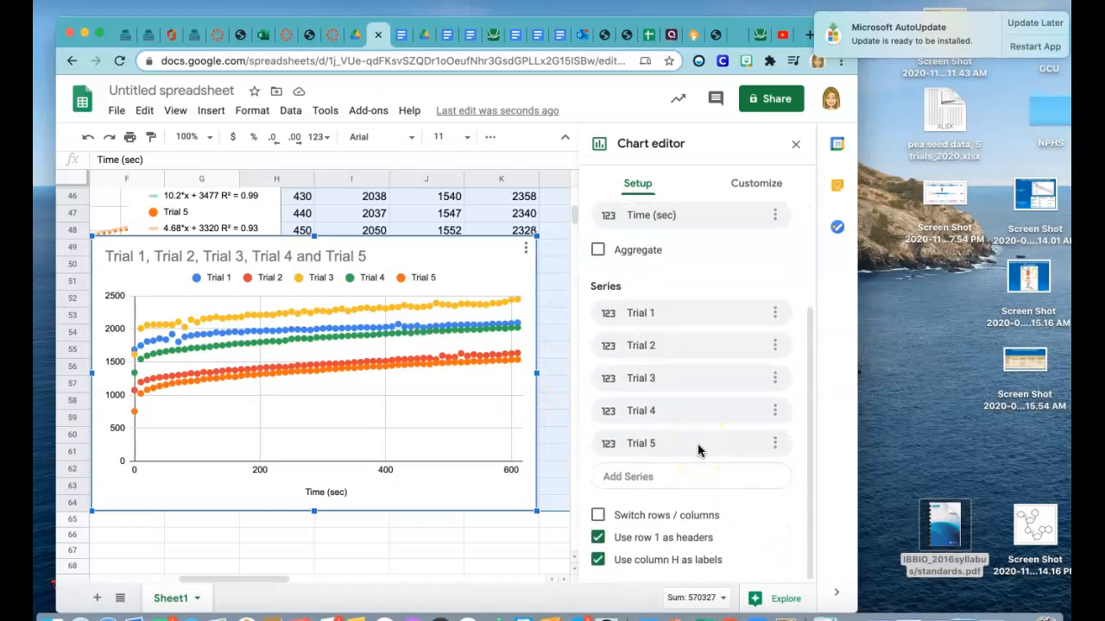
scroll(699, 450, up, 4)
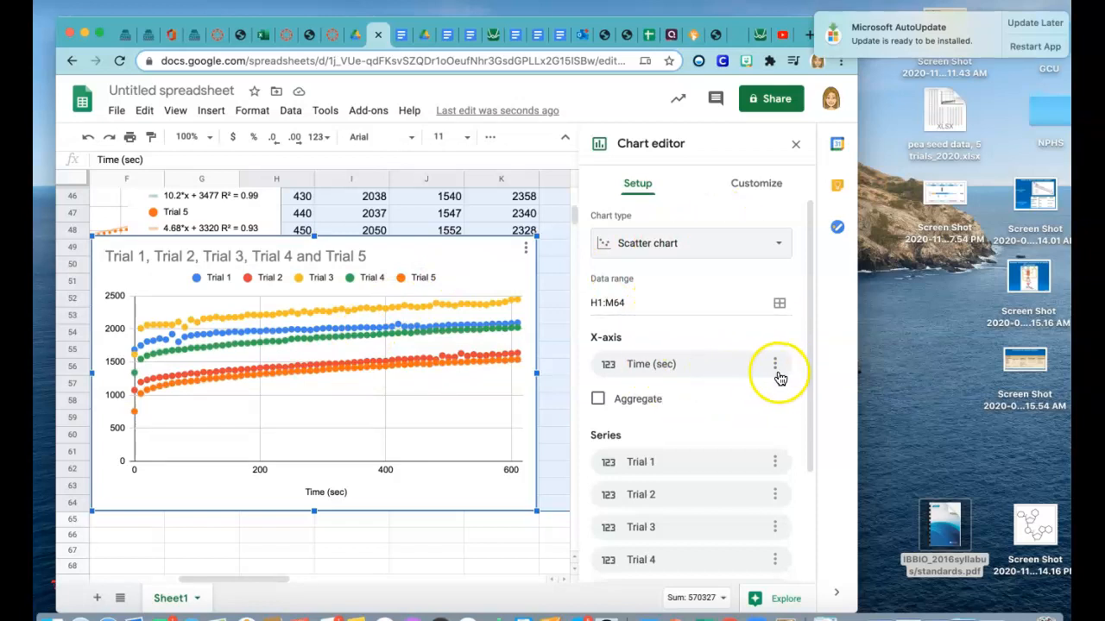
Remove the title text of the new scatter chart
click(763, 183)
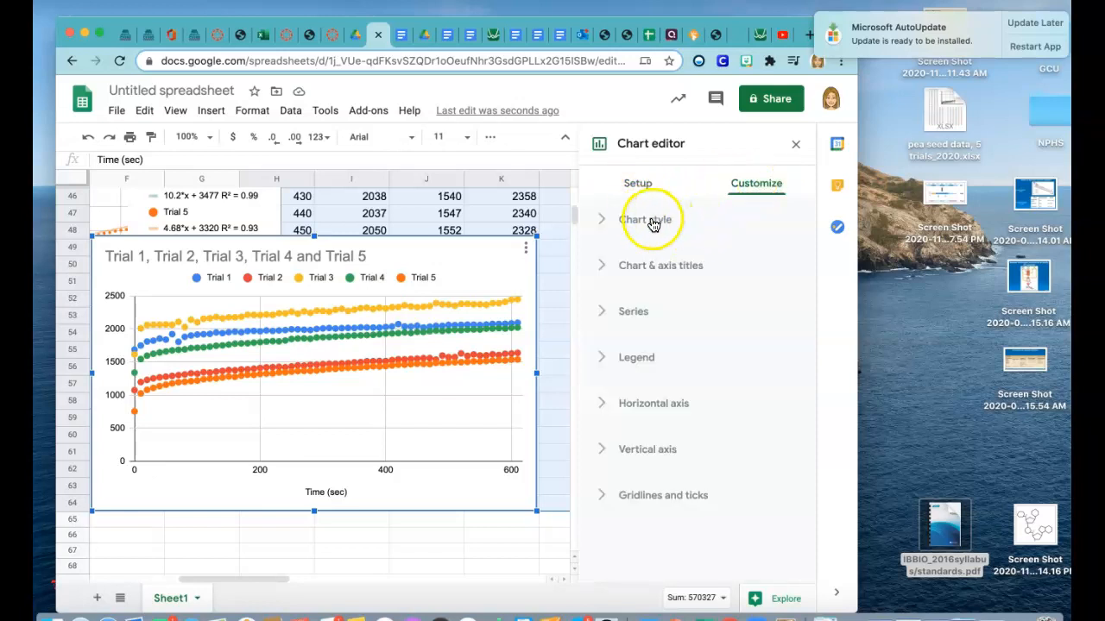
click(649, 220)
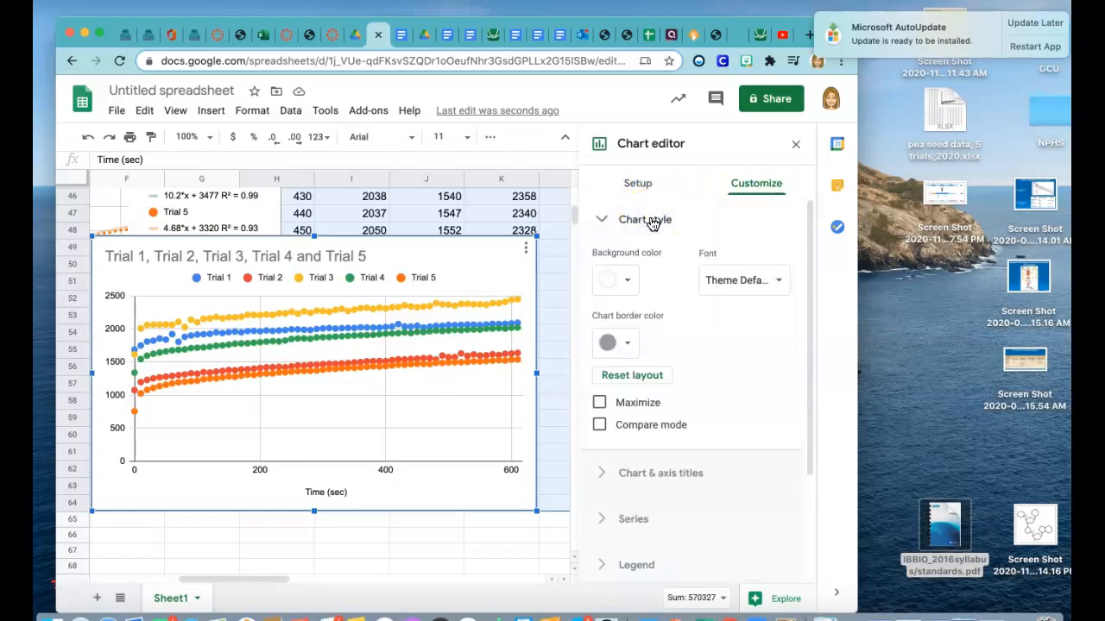
click(605, 220)
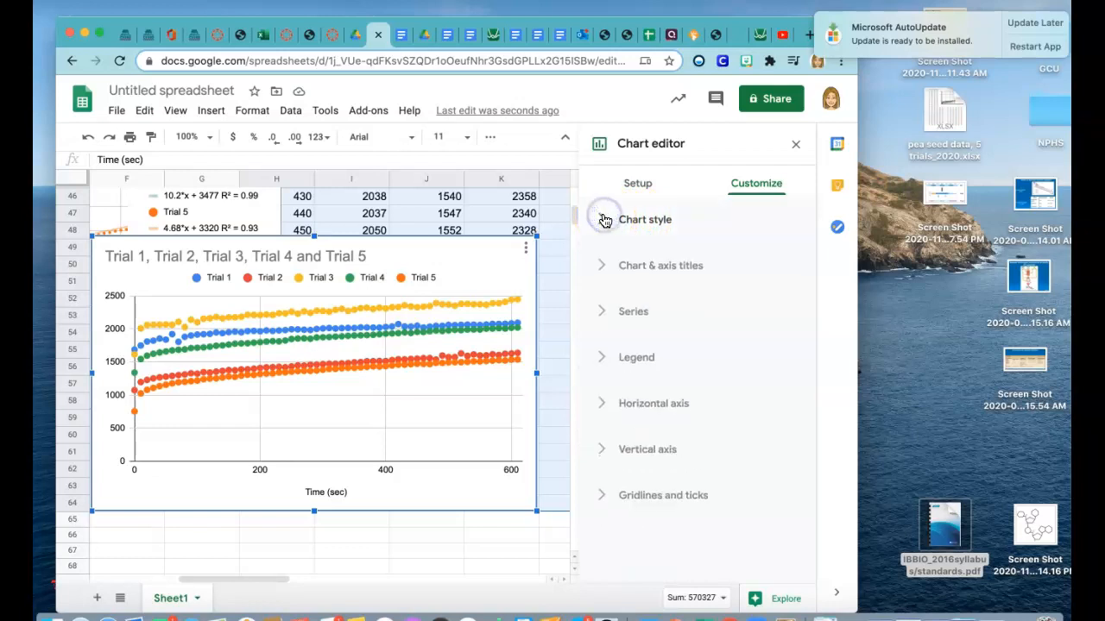
click(679, 267)
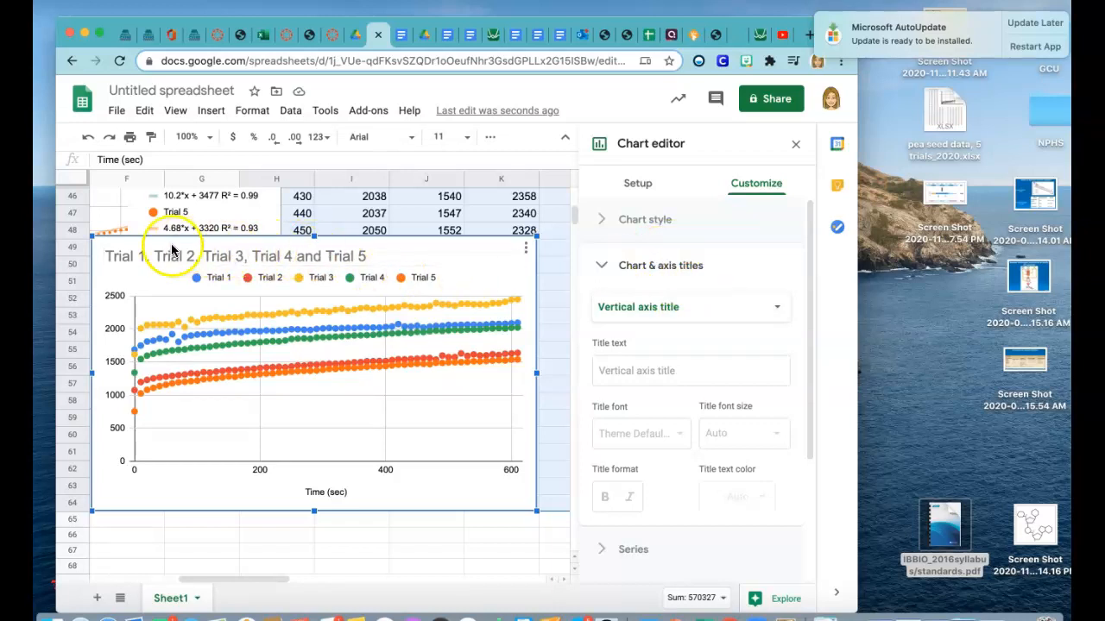
click(370, 255)
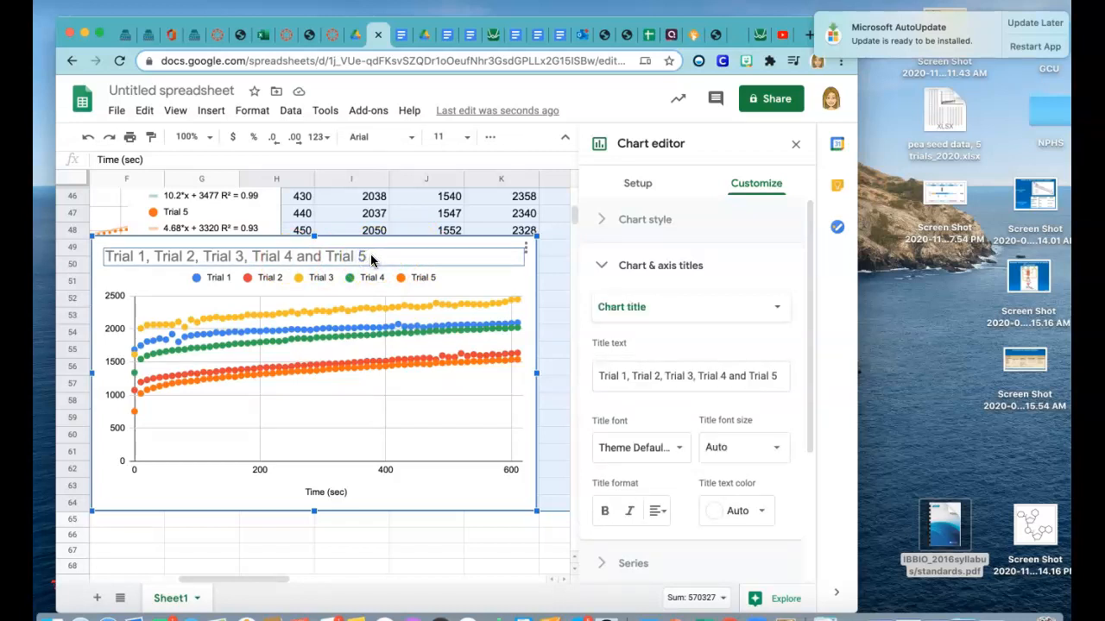
click(595, 376)
drag(773, 358, 785, 384)
key(BackSpace)
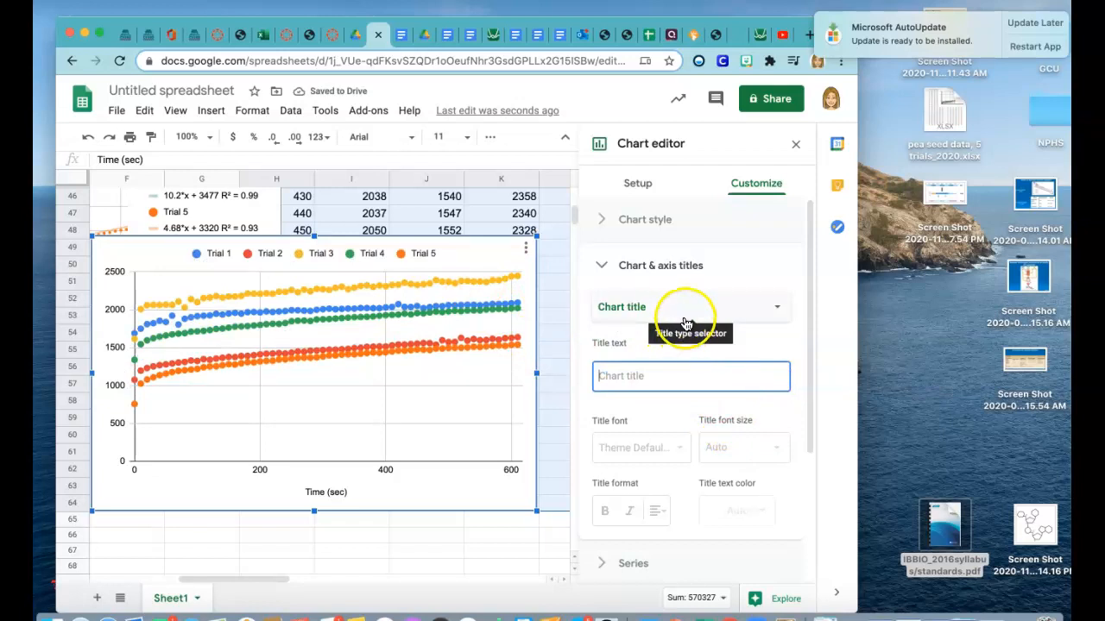
Set the scatter chart's vertical axis title to "y-axis label with unit and uncertainty"
click(779, 309)
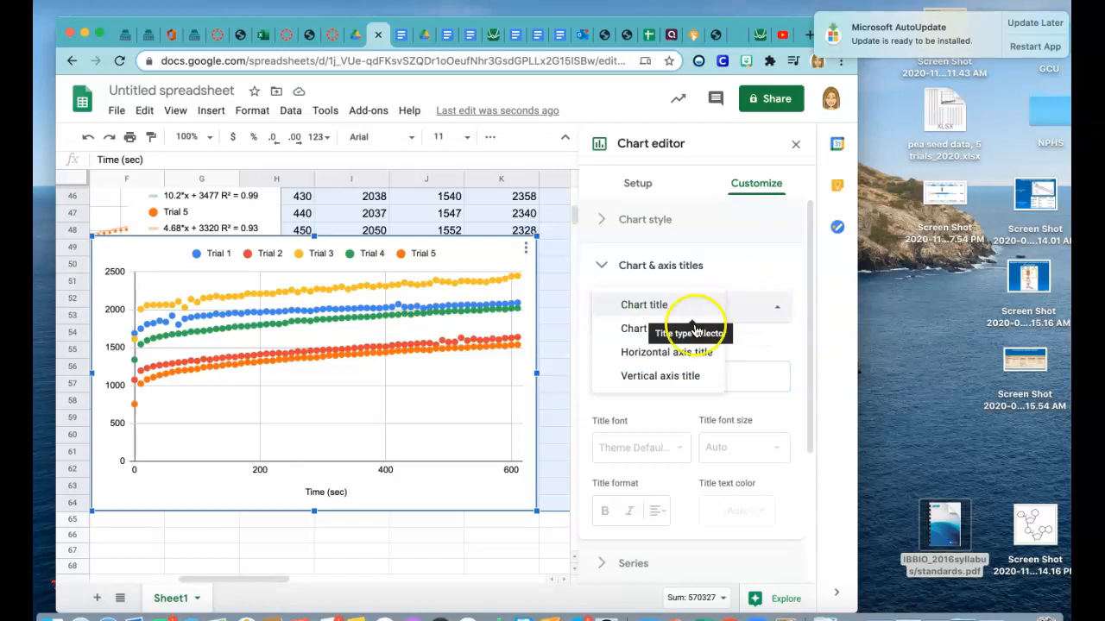
click(679, 376)
click(643, 369)
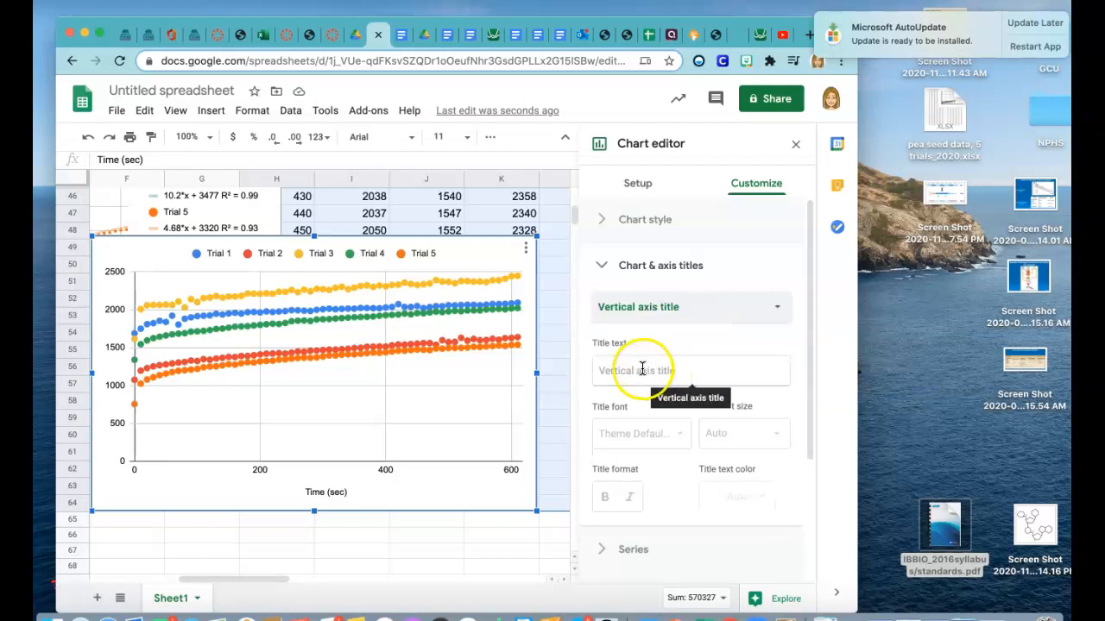
click(643, 369)
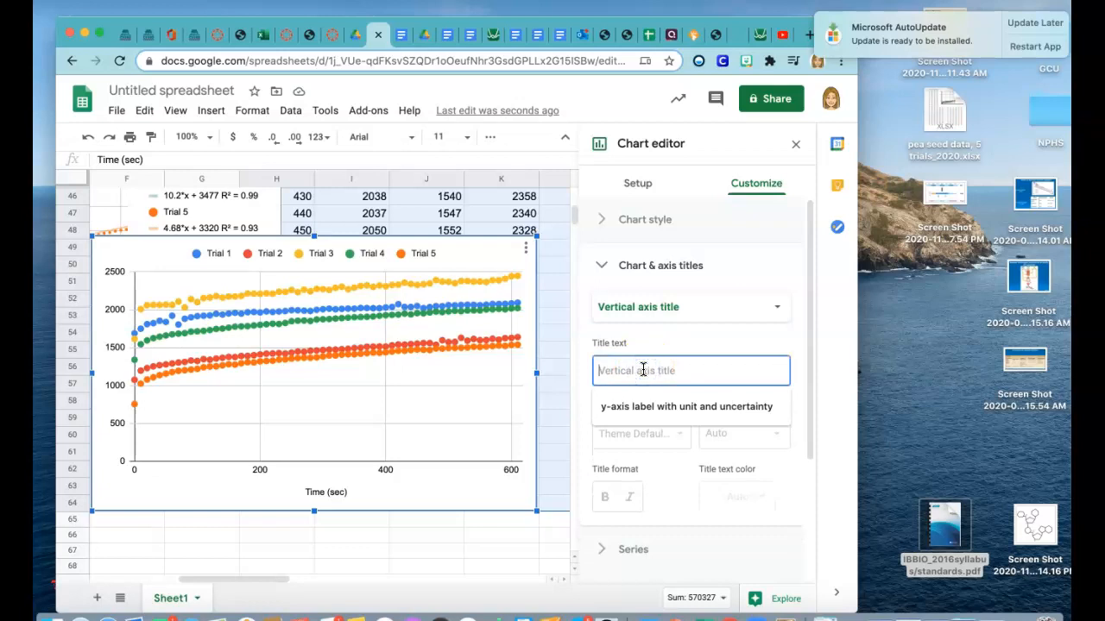
drag(643, 402, 735, 397)
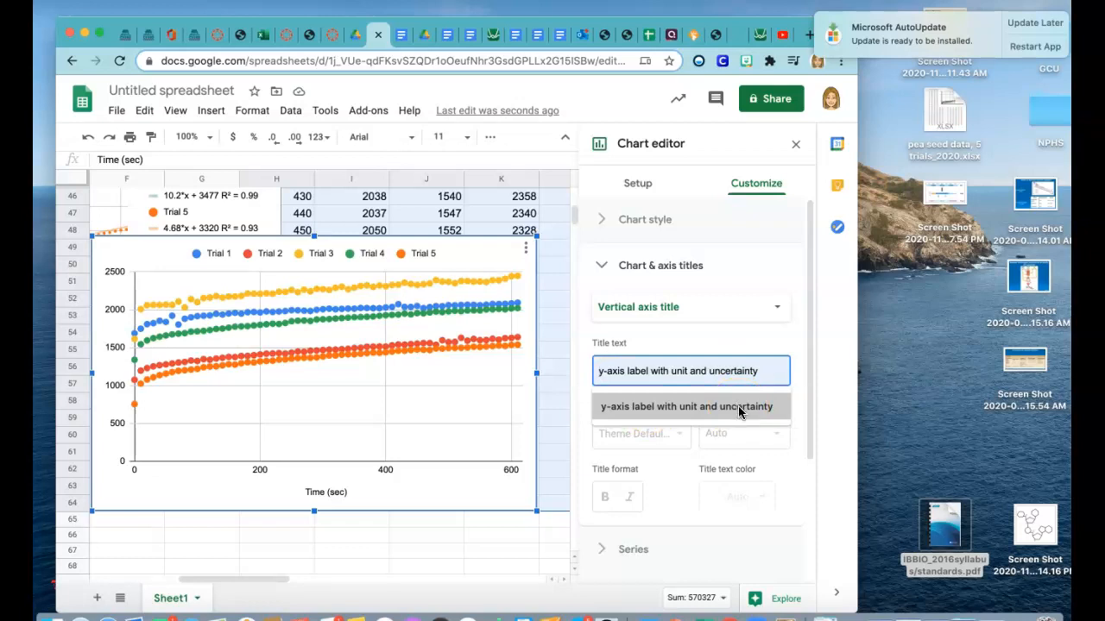
click(738, 406)
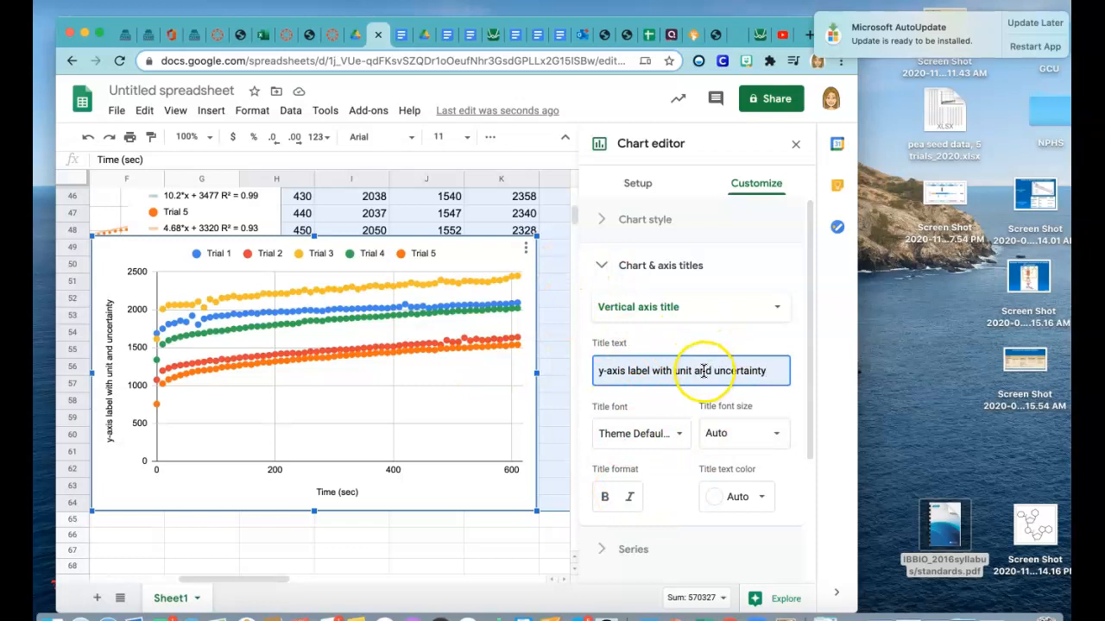
scroll(705, 371, down, 3)
scroll(639, 365, up, 3)
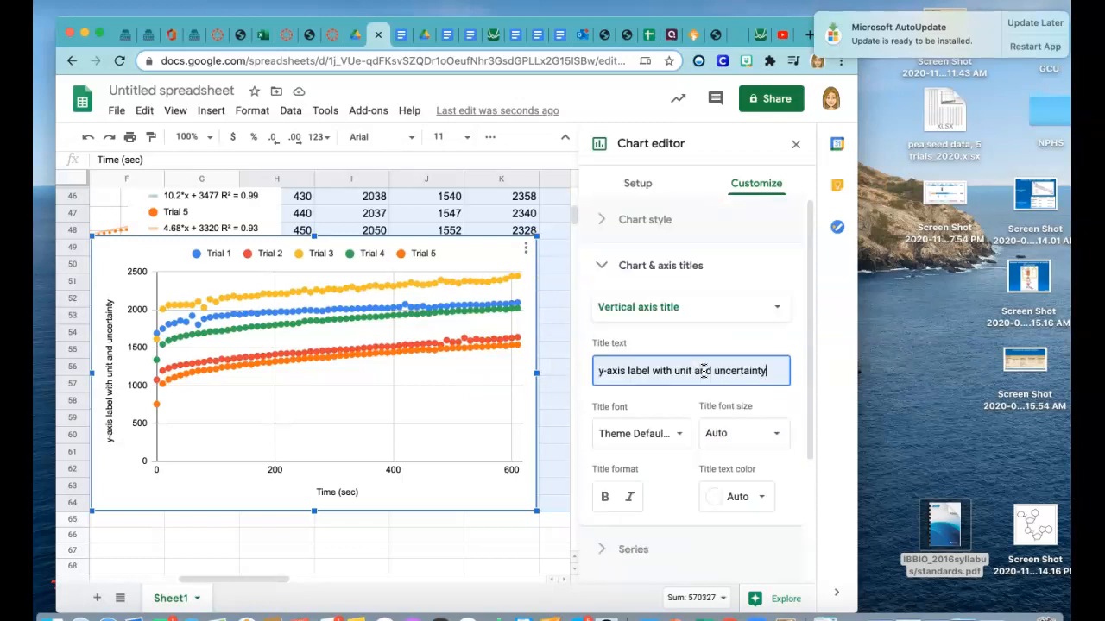
click(603, 266)
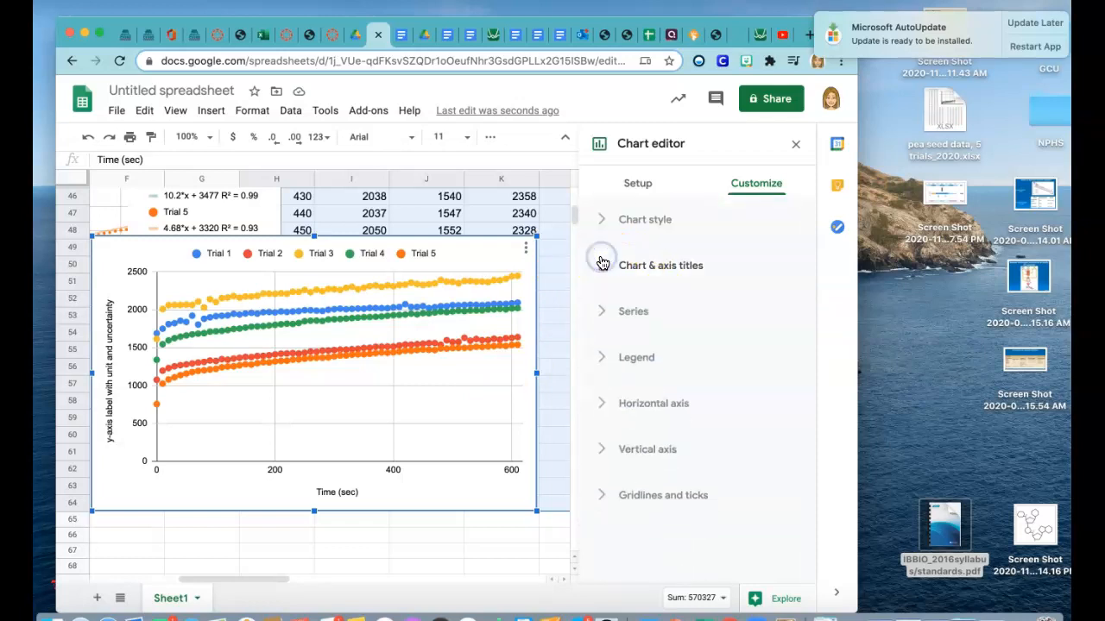
Set the point size to 3px for all series of the scatter chart
click(632, 314)
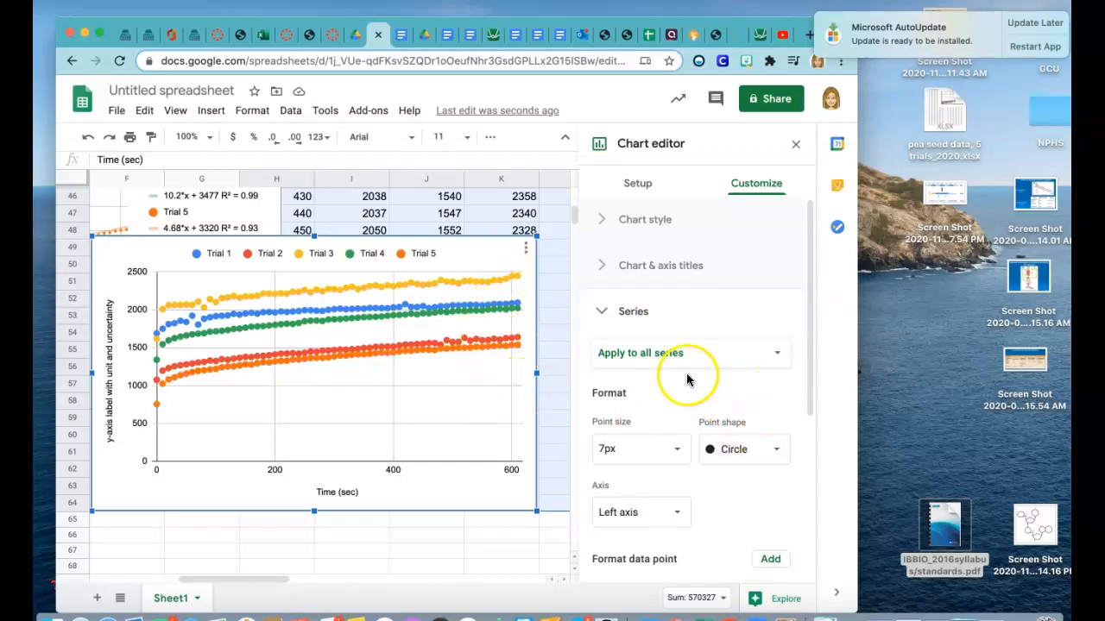
click(775, 357)
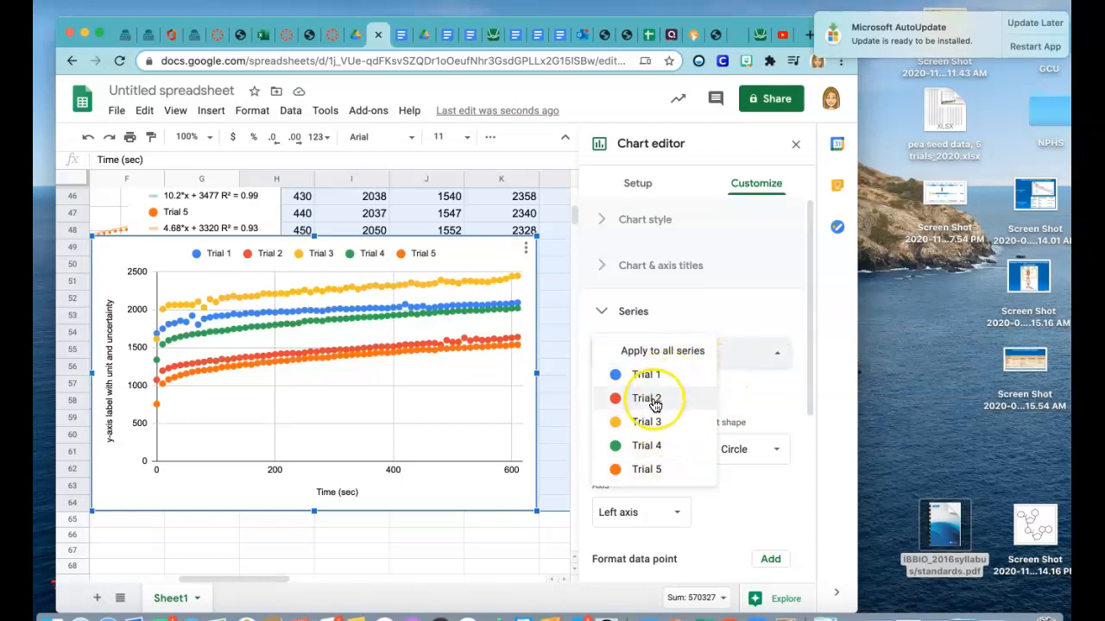
click(662, 351)
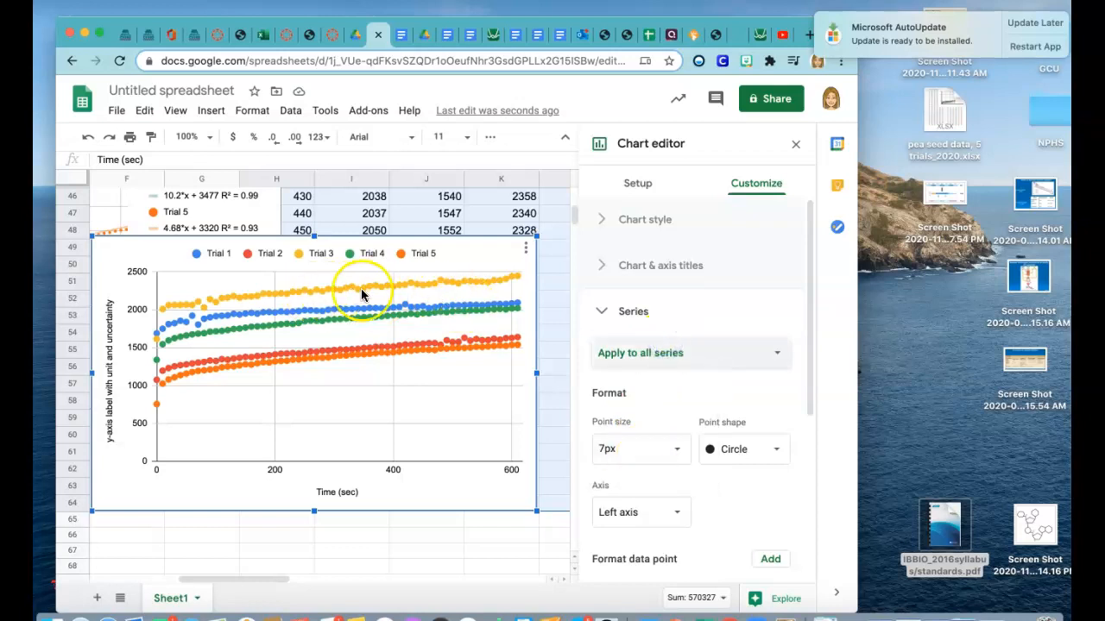
click(678, 456)
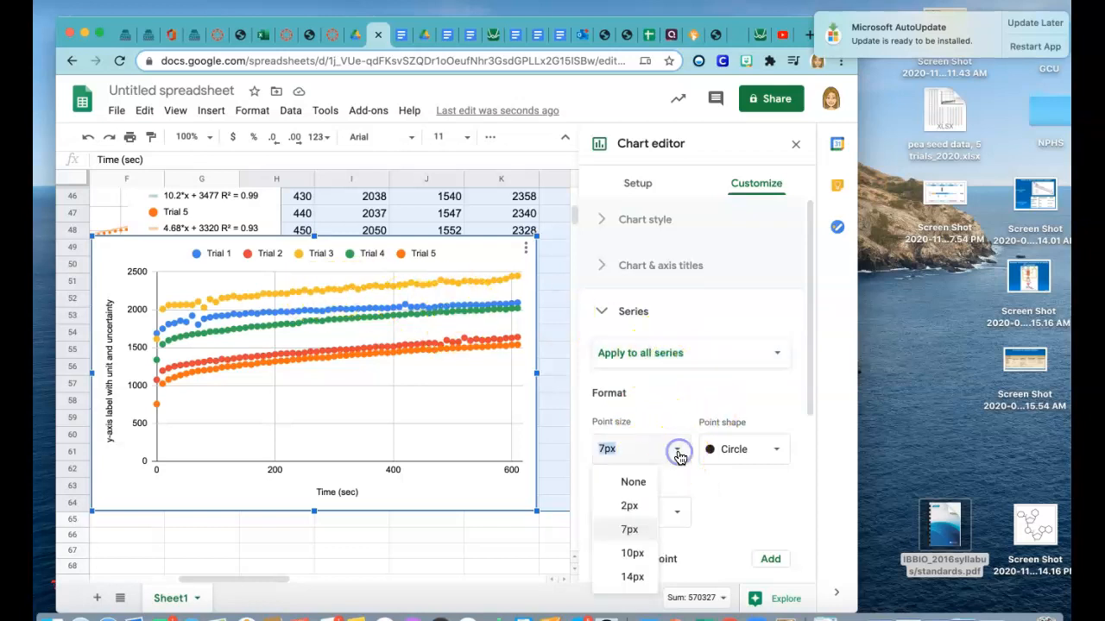
click(632, 507)
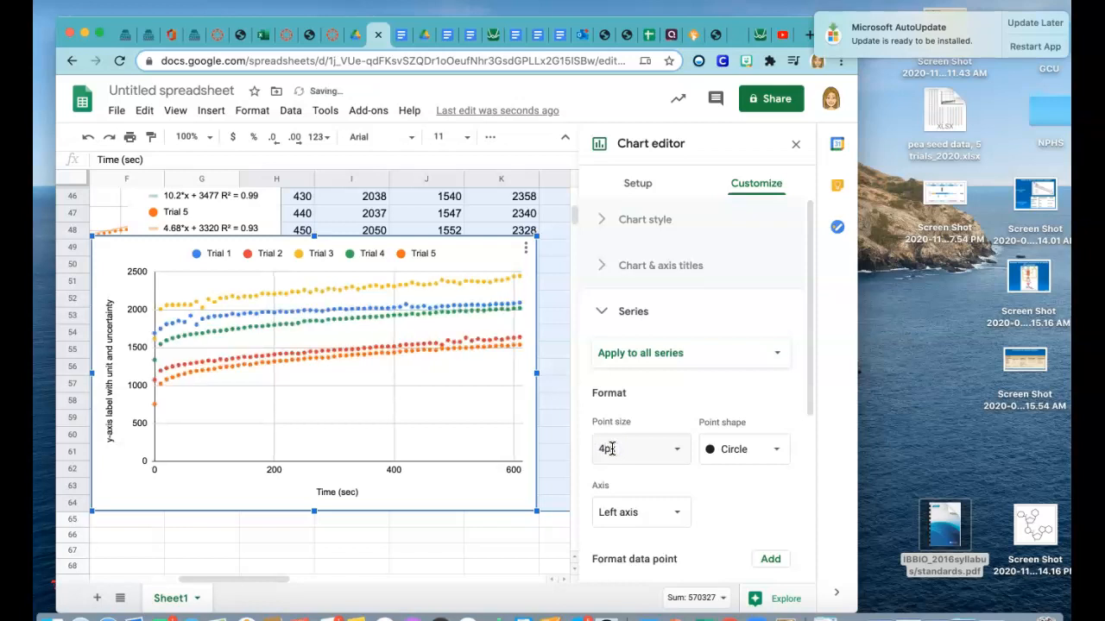
click(647, 467)
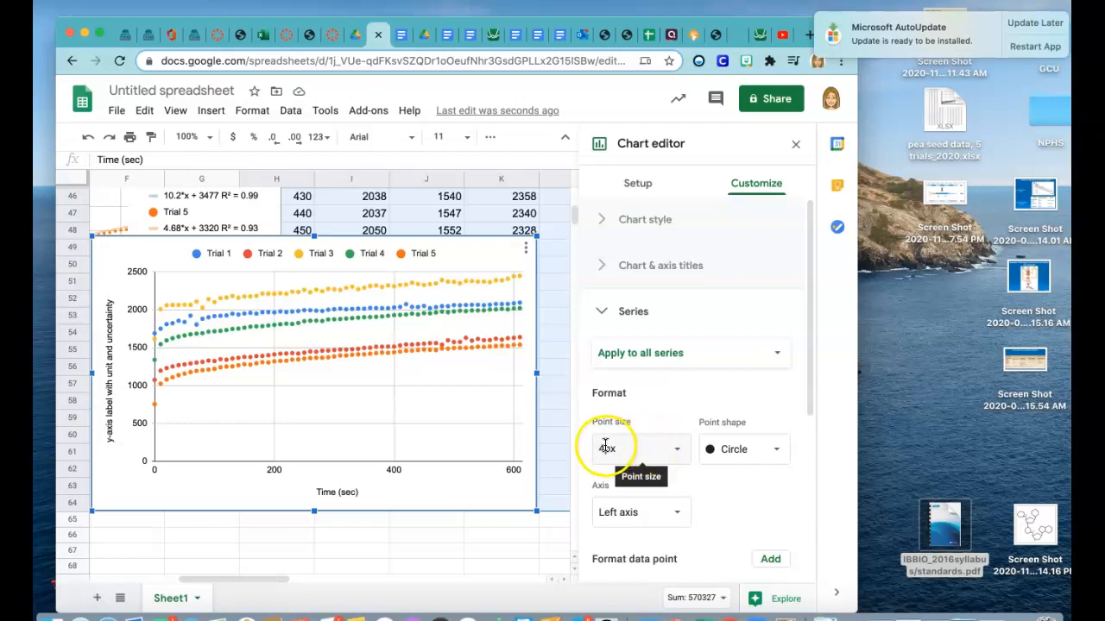
click(607, 448)
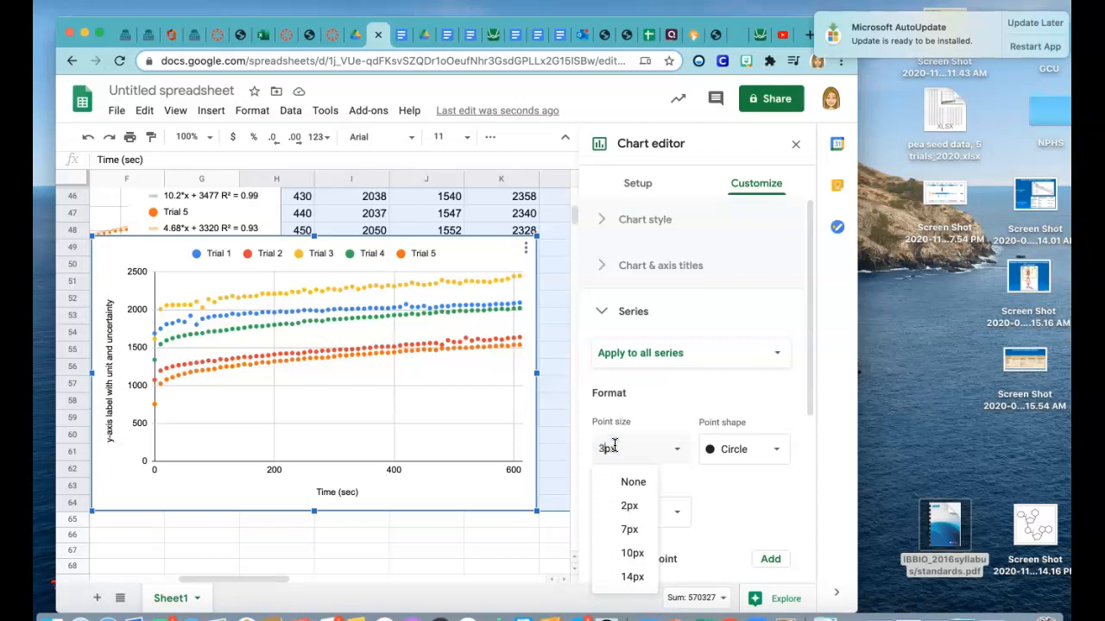
text(3px)
key(Return)
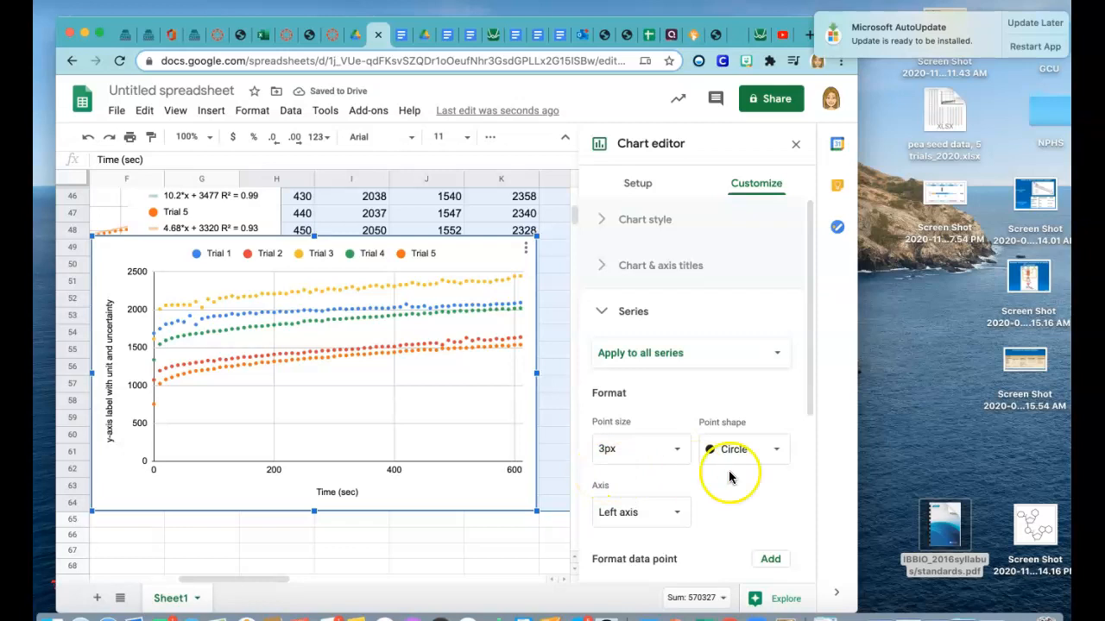
Change the point shape to Triangle for all series of the scatter chart
click(778, 450)
click(753, 469)
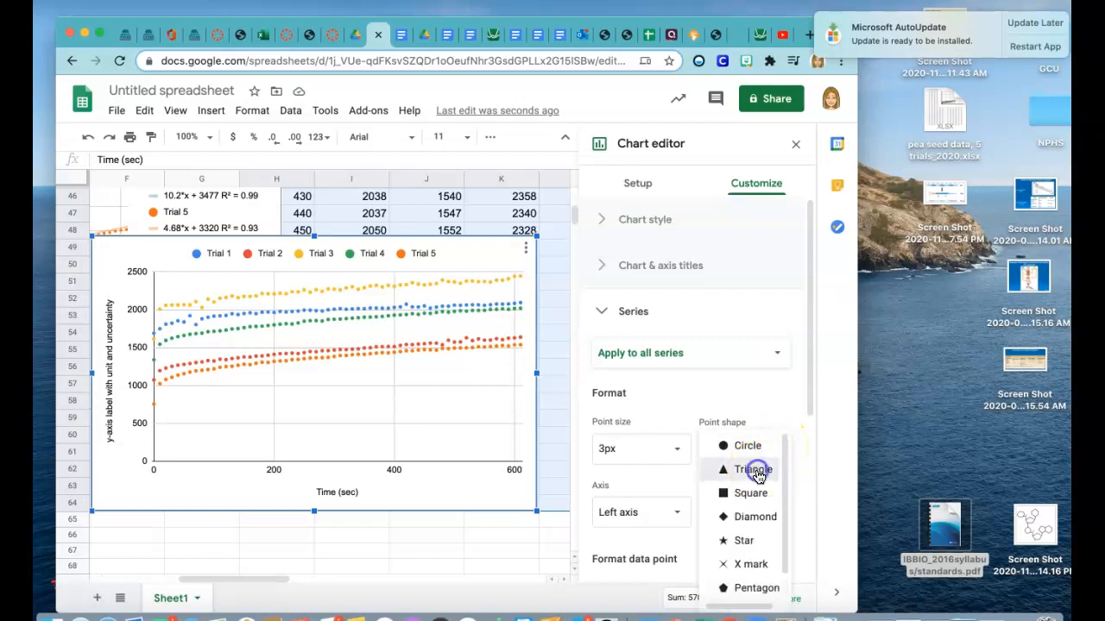
Return the point shape to Circle for all series and give only the Trial 1 series the Star shape
click(757, 450)
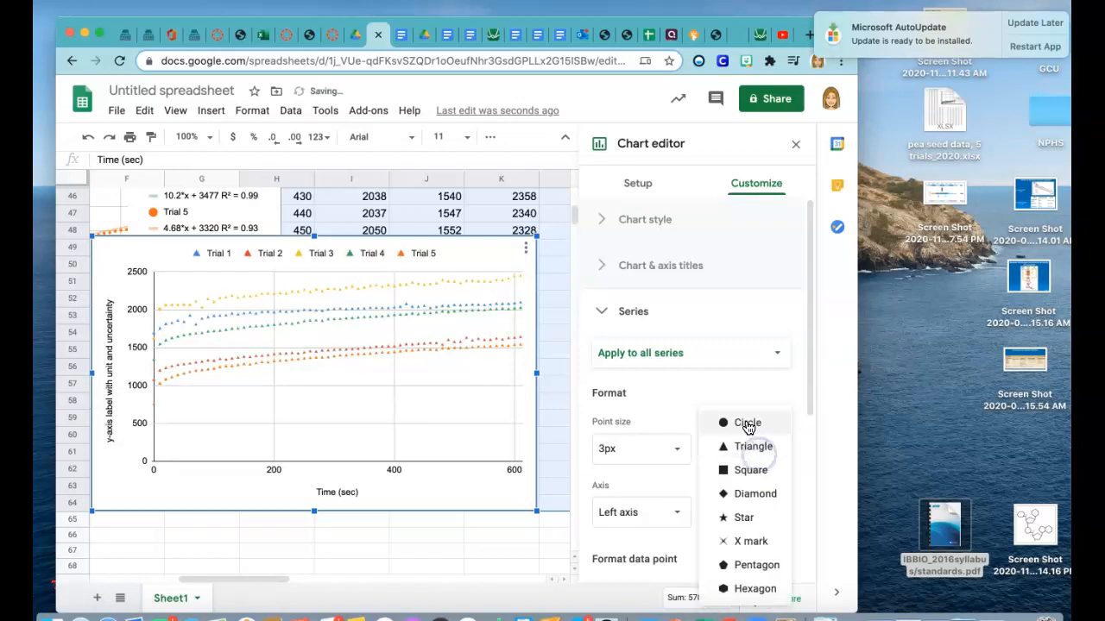
click(749, 424)
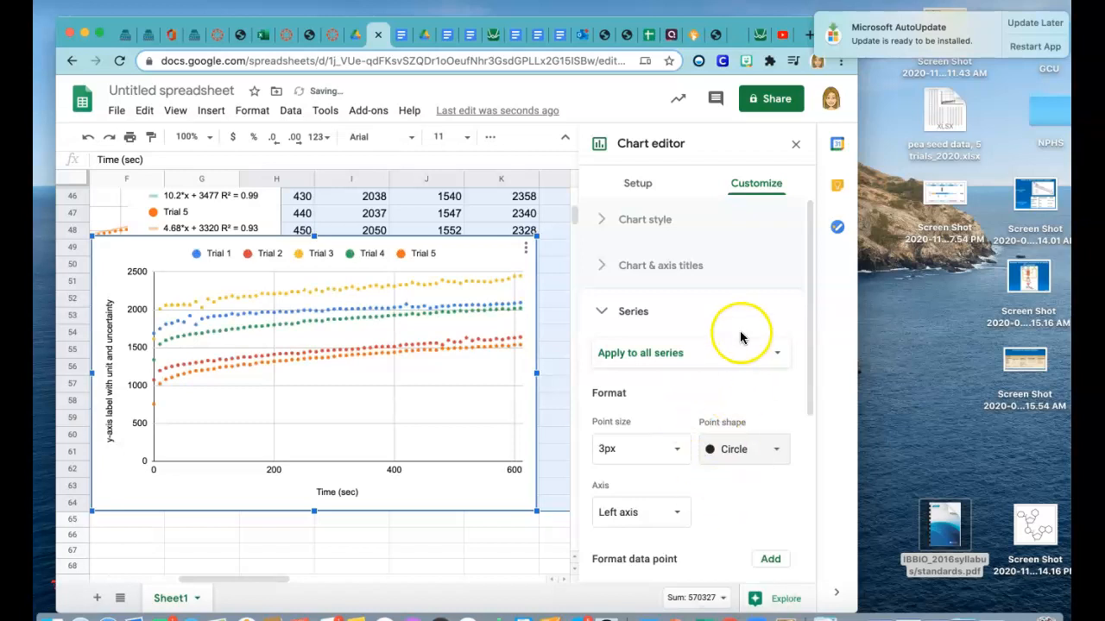
click(690, 361)
click(671, 375)
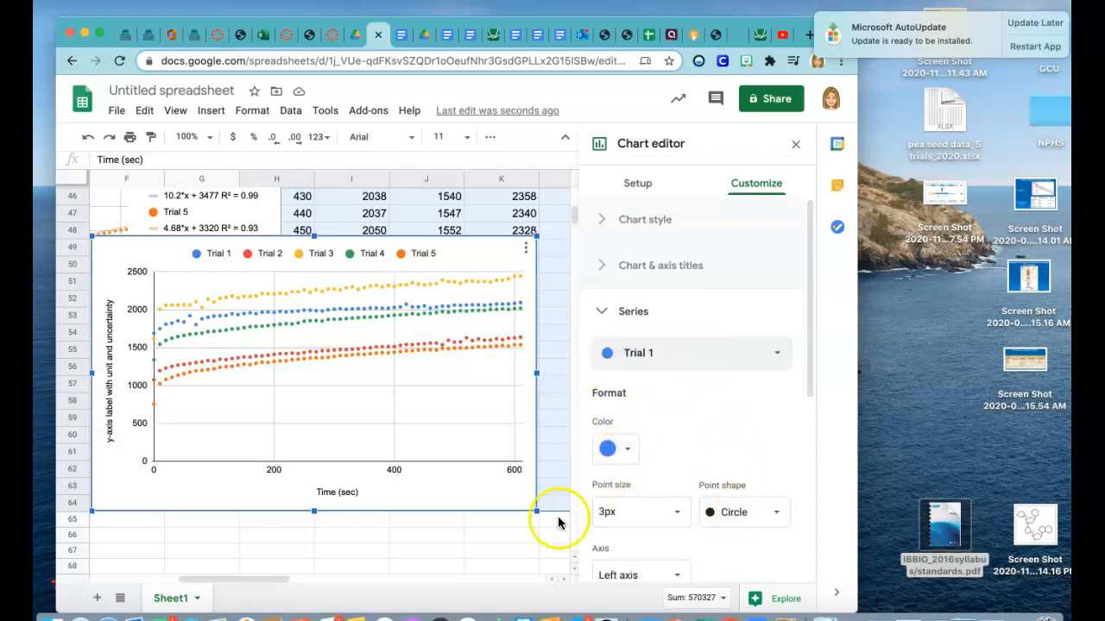
click(623, 450)
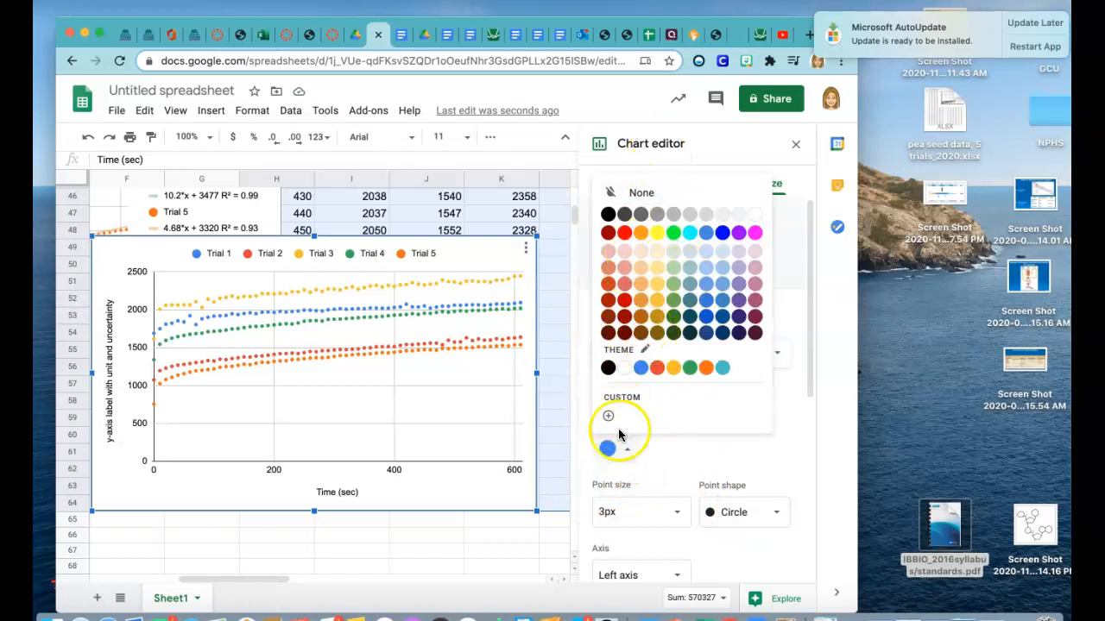
click(662, 444)
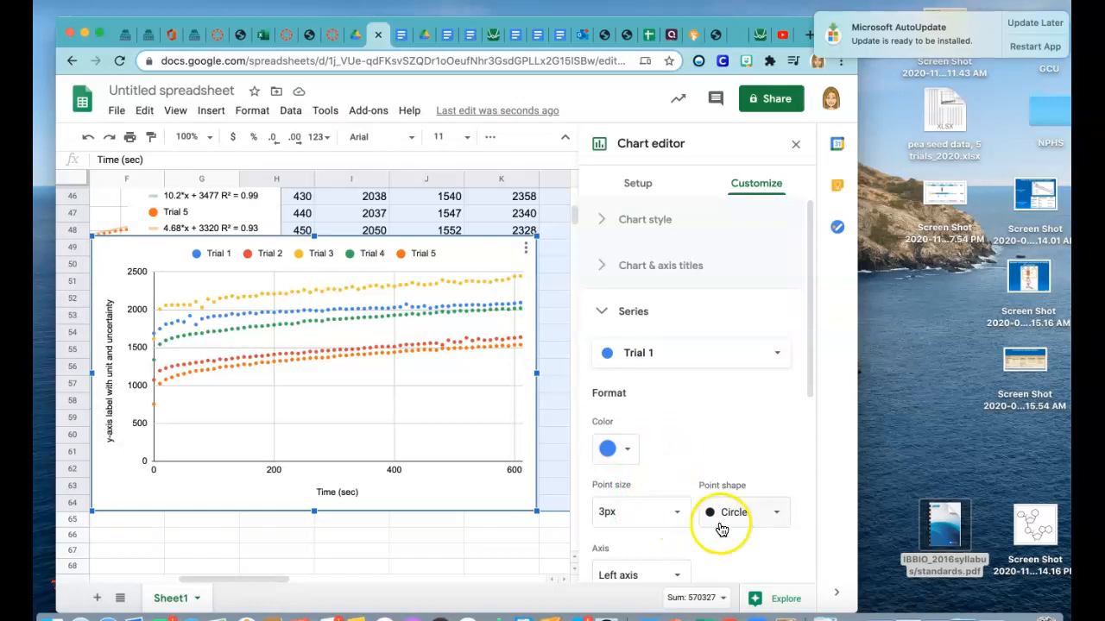
click(775, 512)
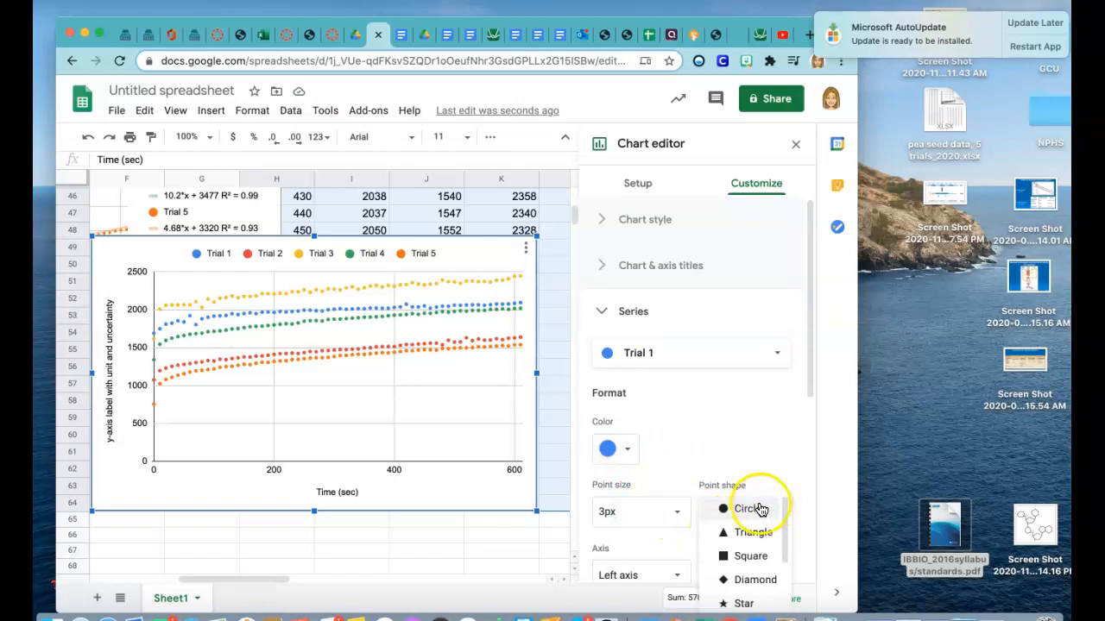
scroll(748, 427, down, 2)
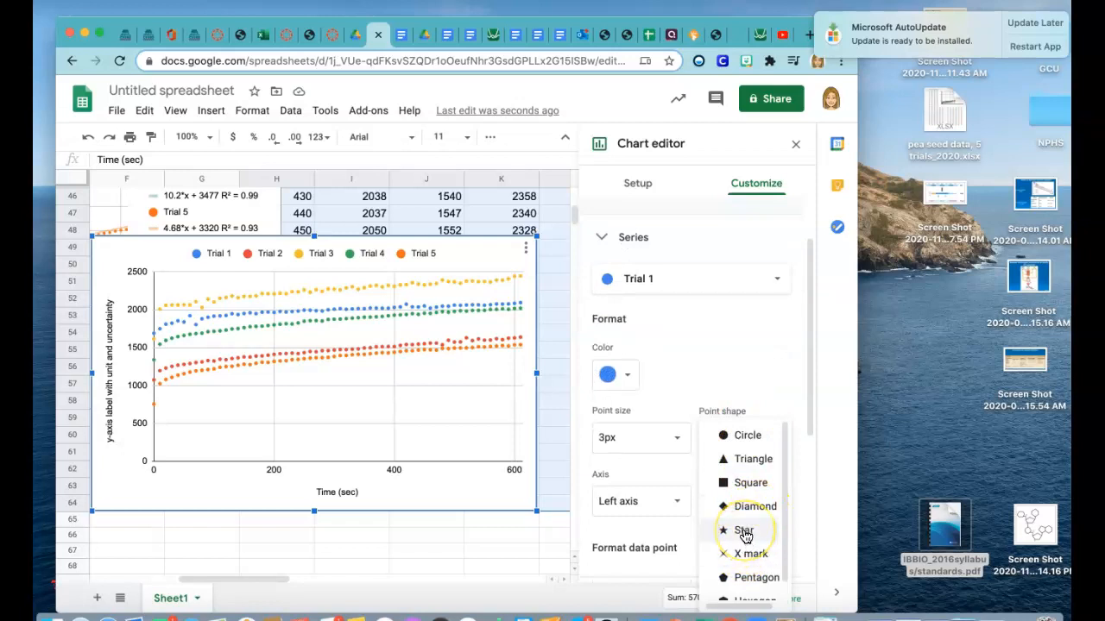
click(744, 532)
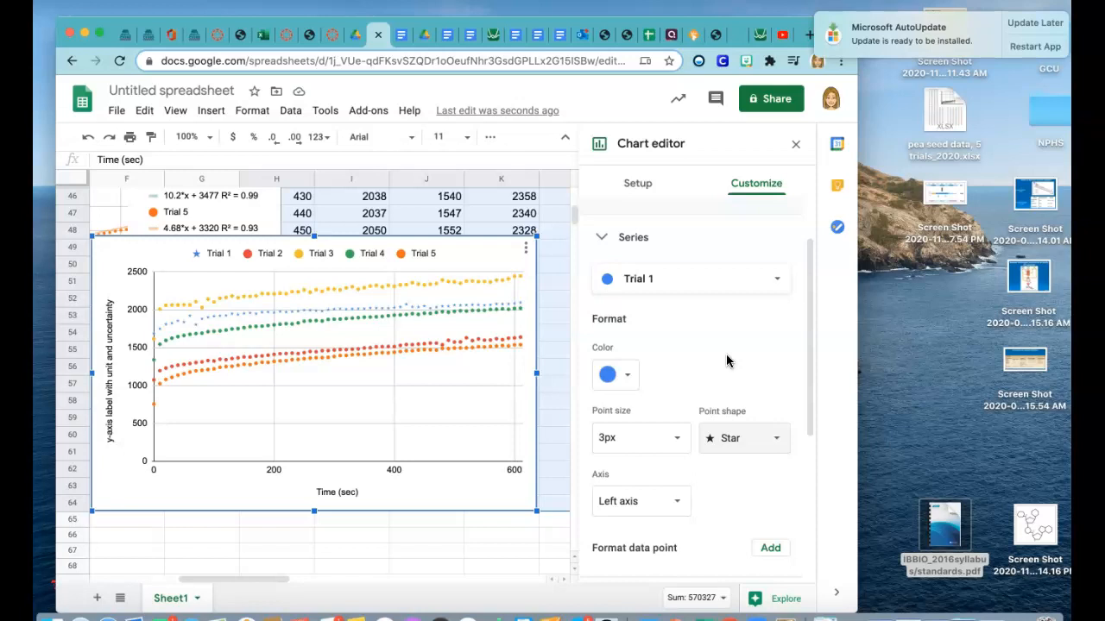
Switch the series formatting back to all series and add a trendline to every trial
scroll(704, 498, down, 2)
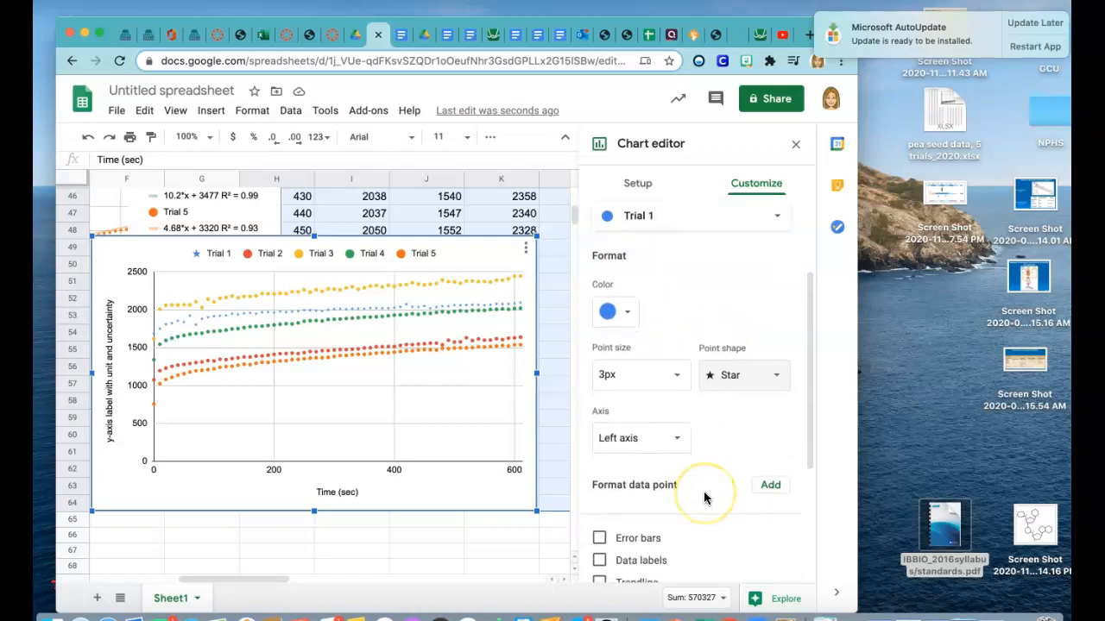
scroll(703, 491, up, 3)
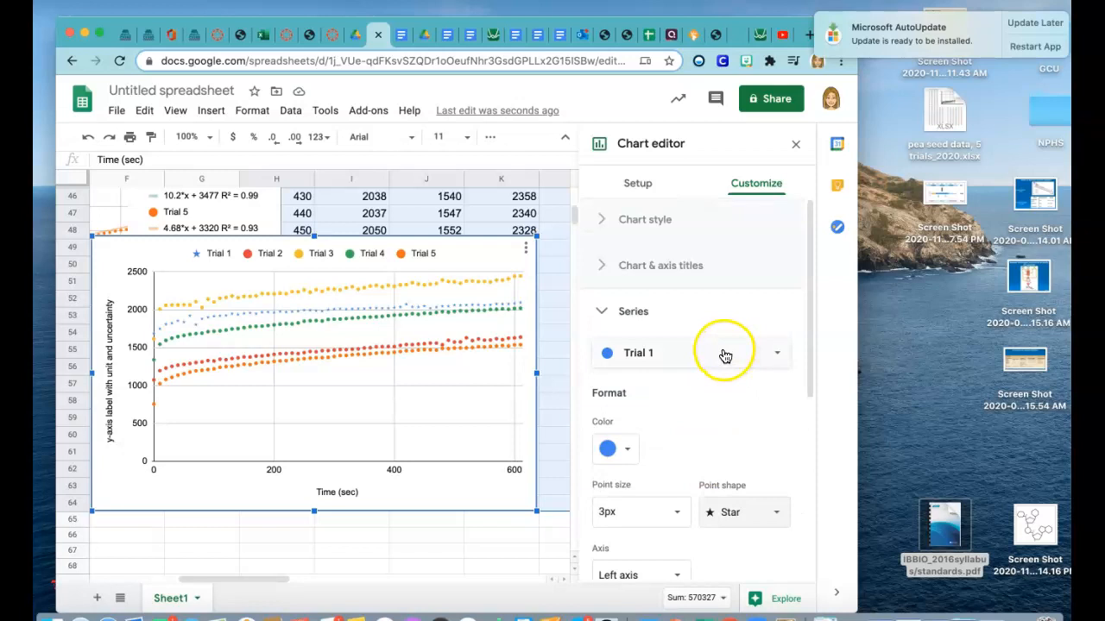
click(725, 355)
click(696, 333)
scroll(720, 386, down, 1)
scroll(720, 390, down, 7)
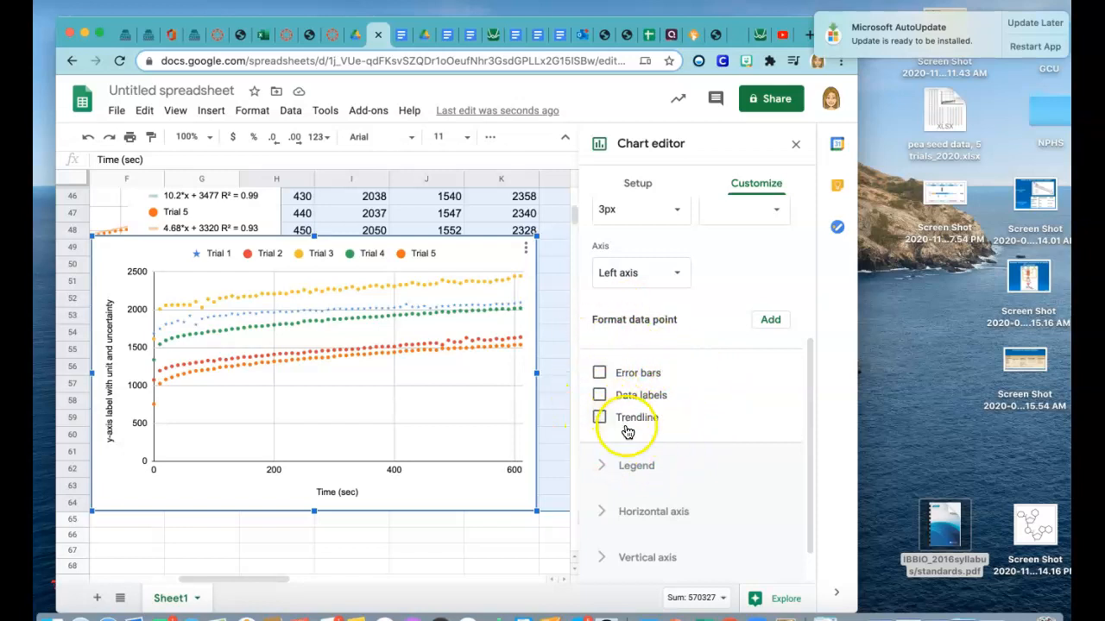
click(599, 419)
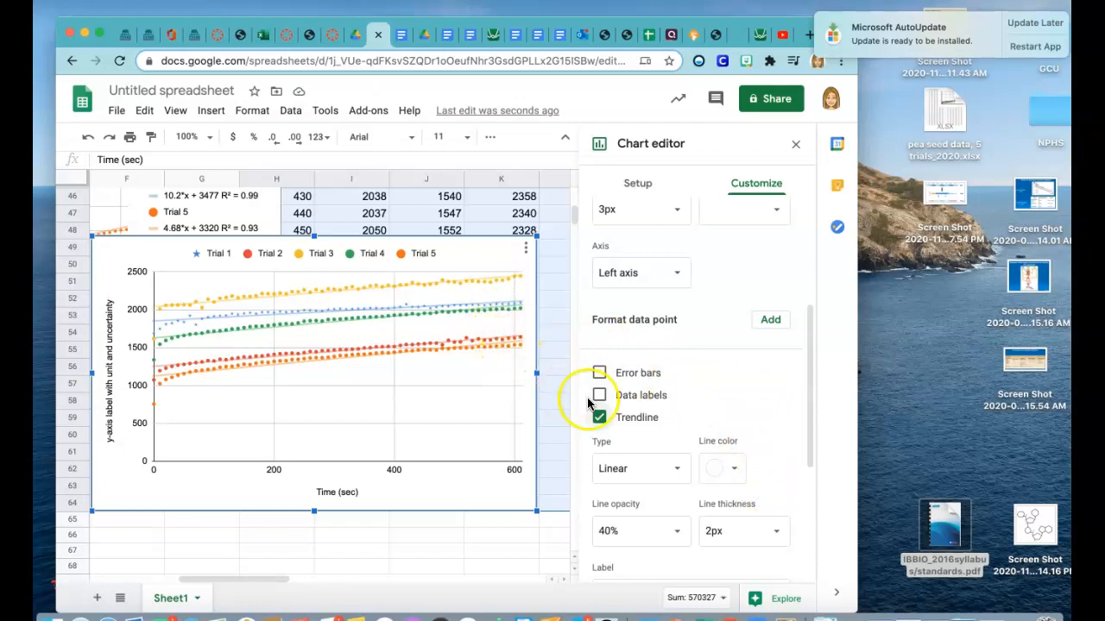
Try trendline thicknesses of 1px and 4px for all series
scroll(772, 446, down, 1)
scroll(772, 446, down, 1)
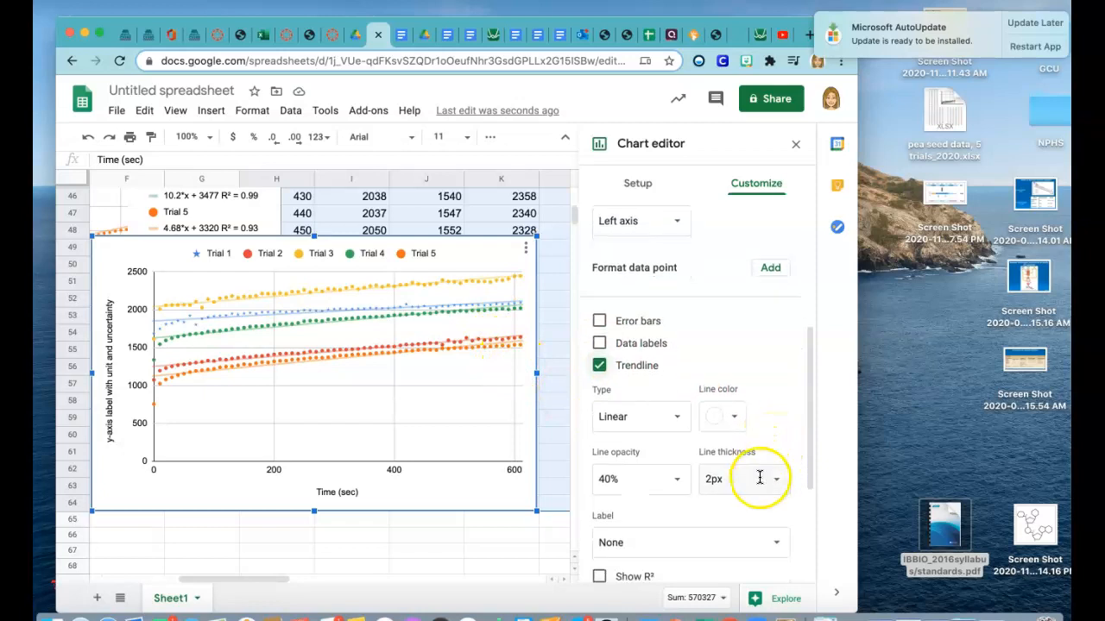
click(777, 483)
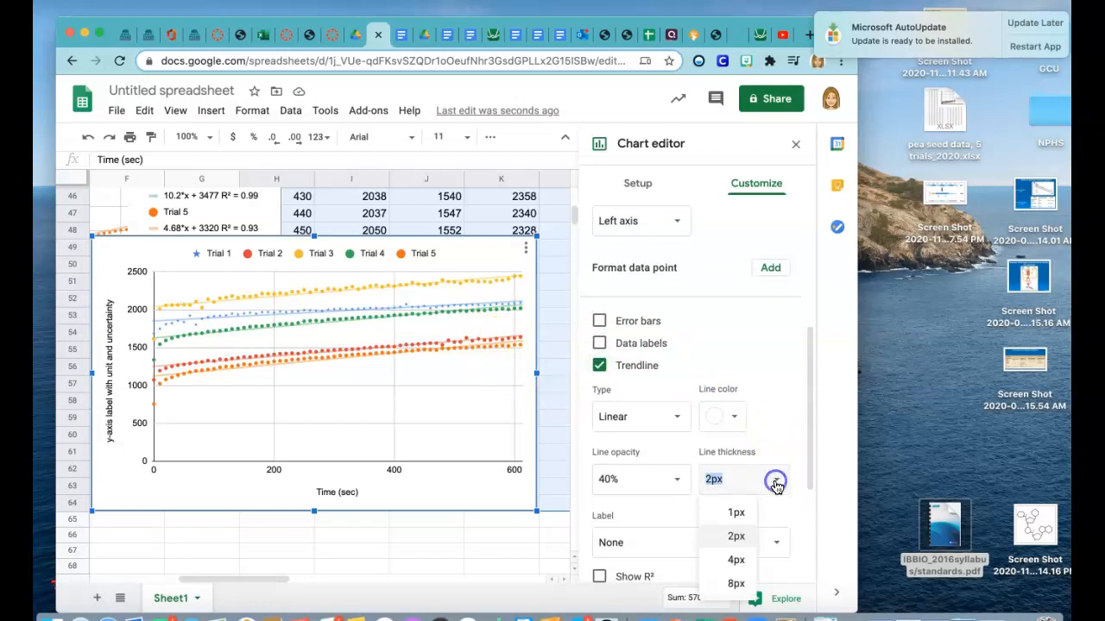
click(739, 511)
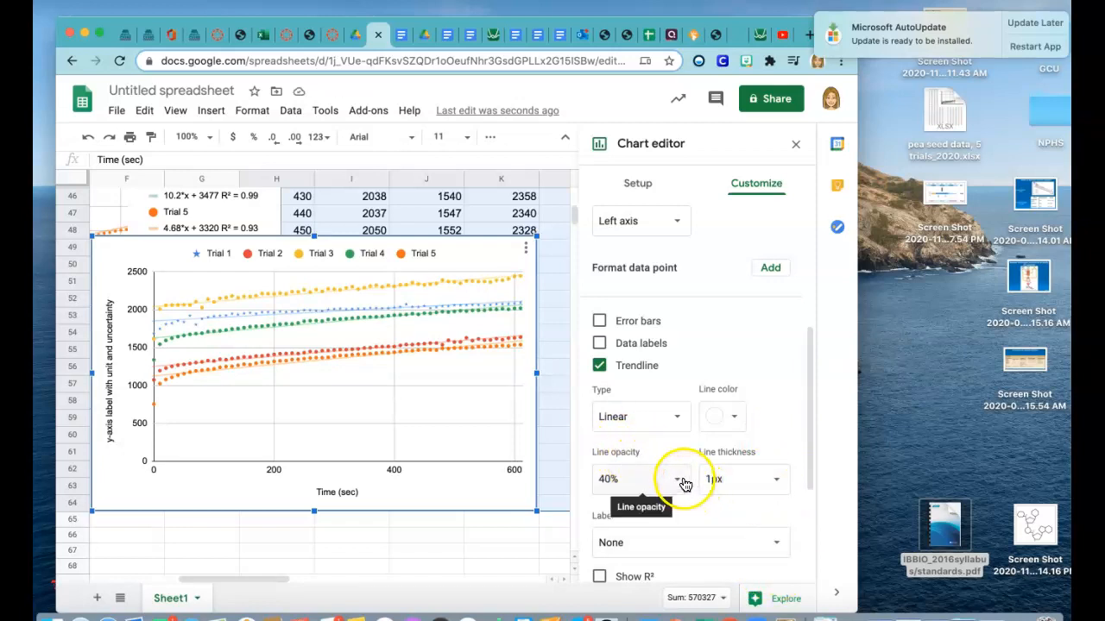
click(771, 482)
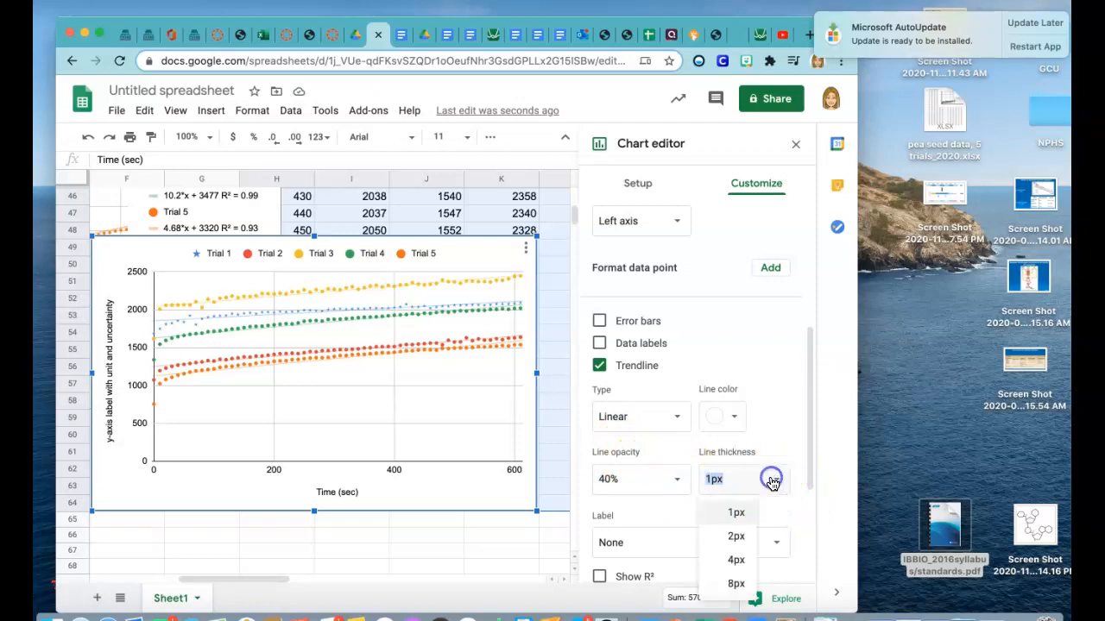
click(735, 559)
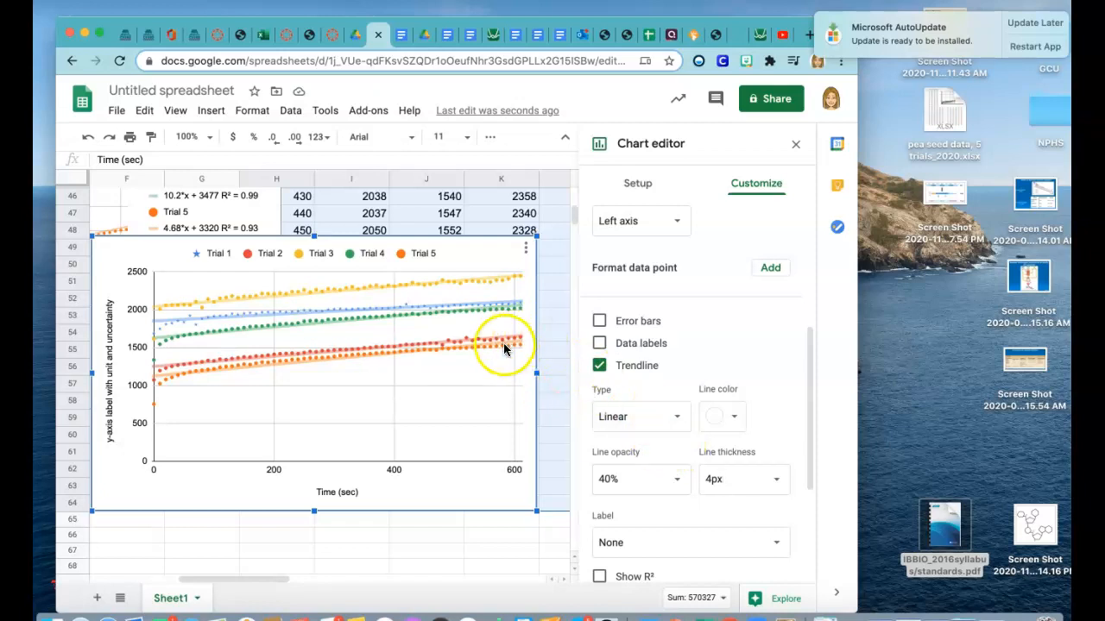
Try trendline opacities of 100% and 20% for all series and return the opacity to 40%
click(676, 482)
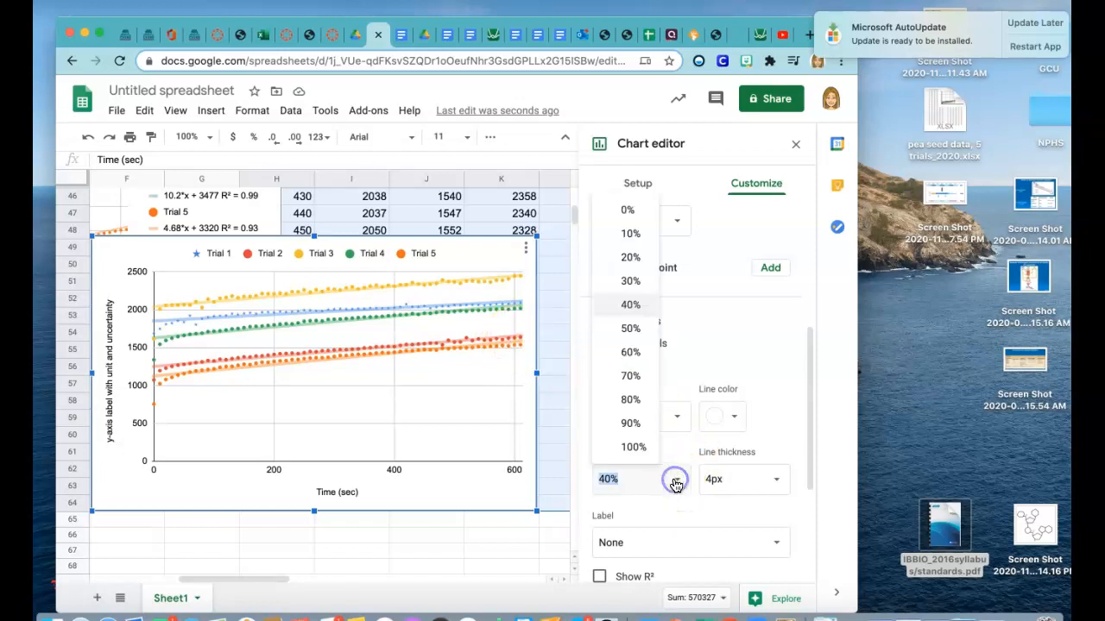
click(633, 449)
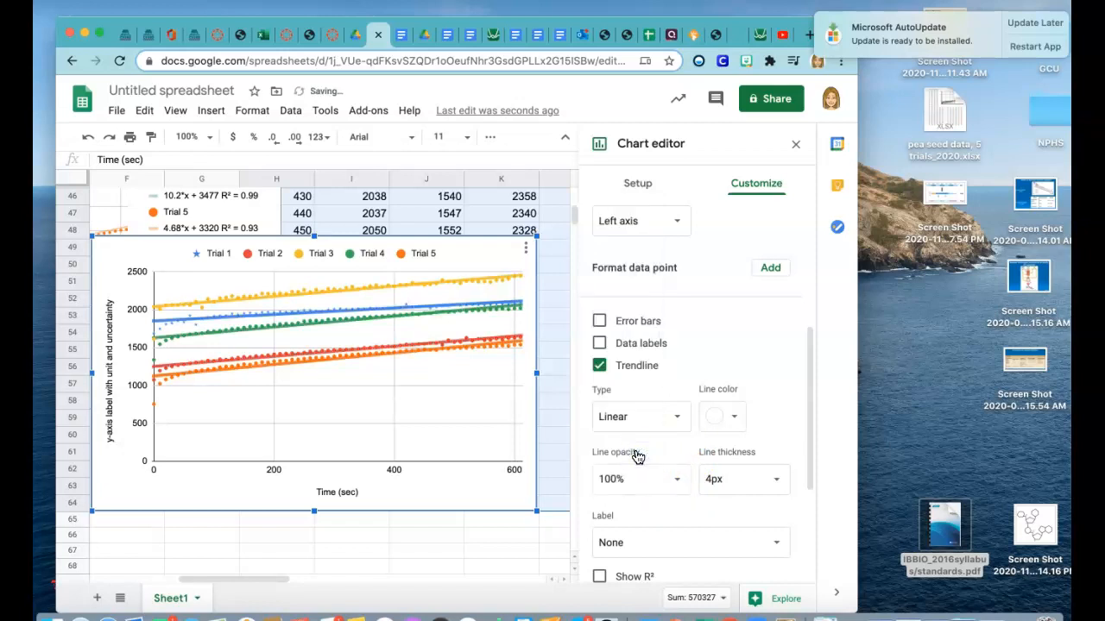
click(673, 480)
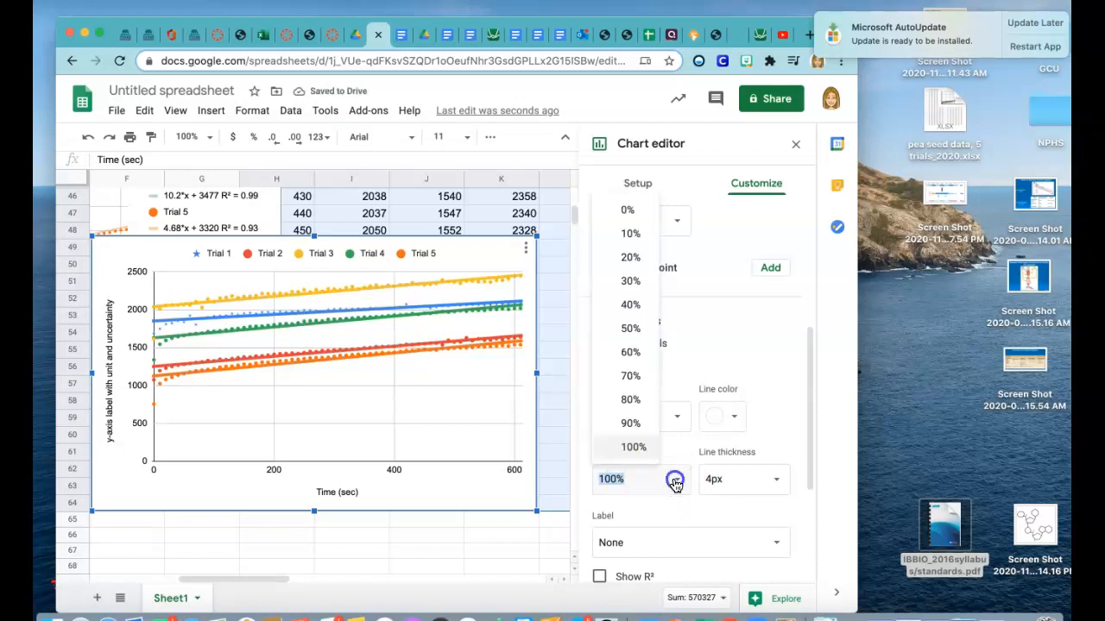
click(630, 257)
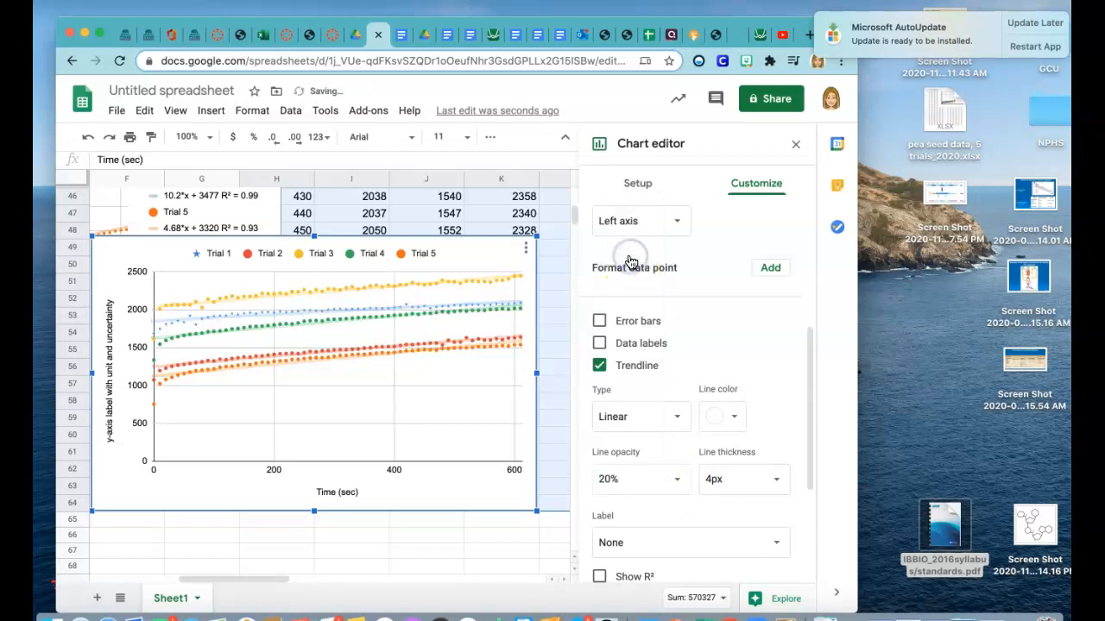
click(671, 479)
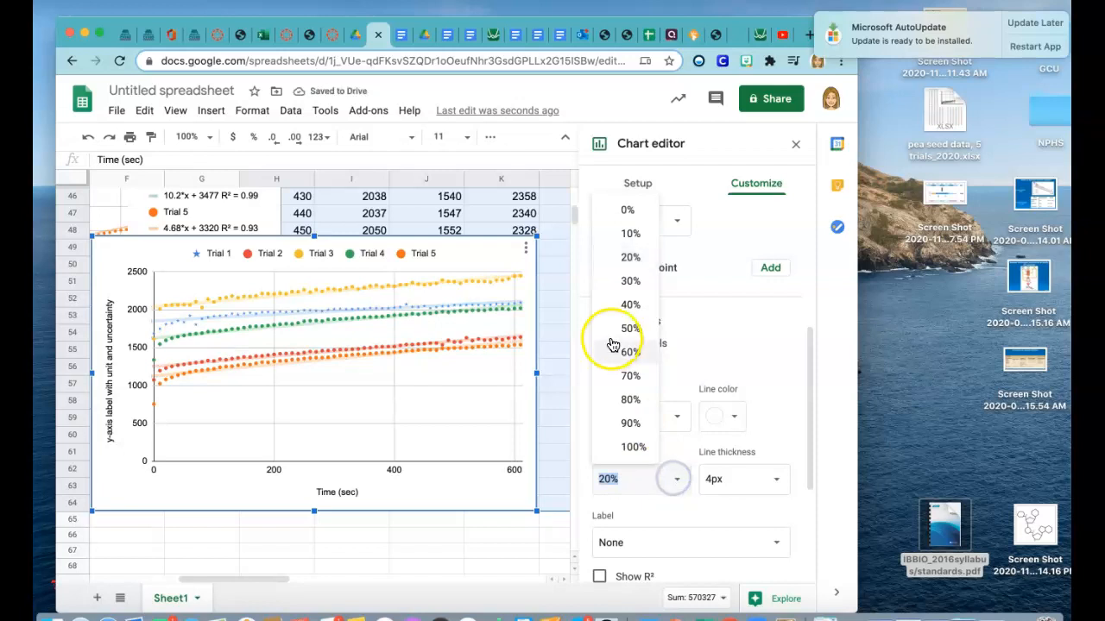
click(628, 306)
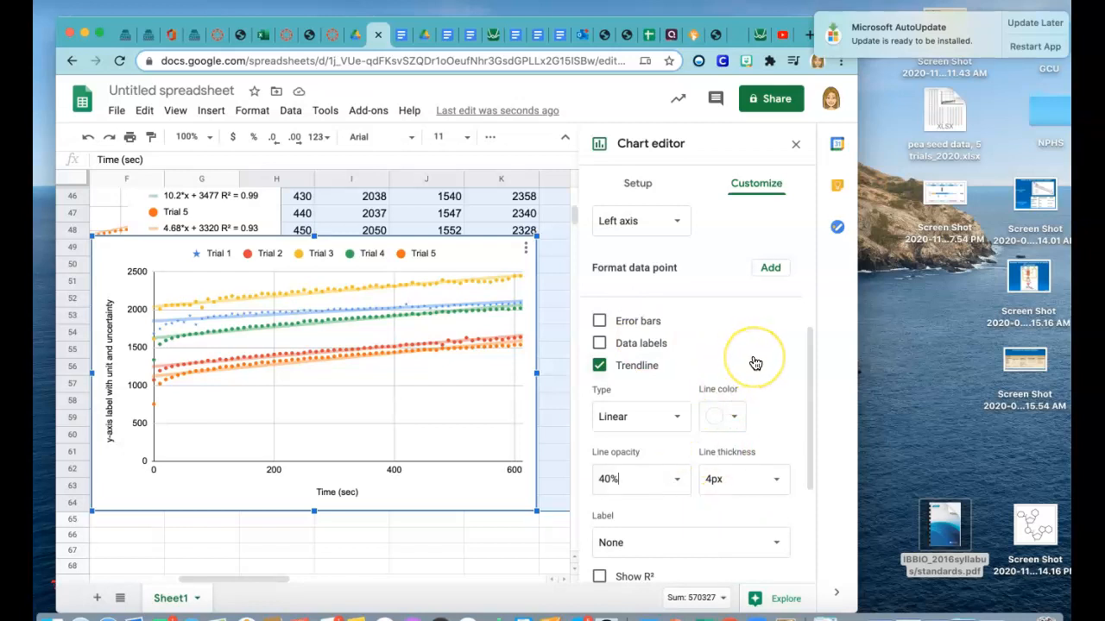
Set the trendline thickness to 2px for all series and check the line colour choices without changing them
scroll(756, 363, down, 3)
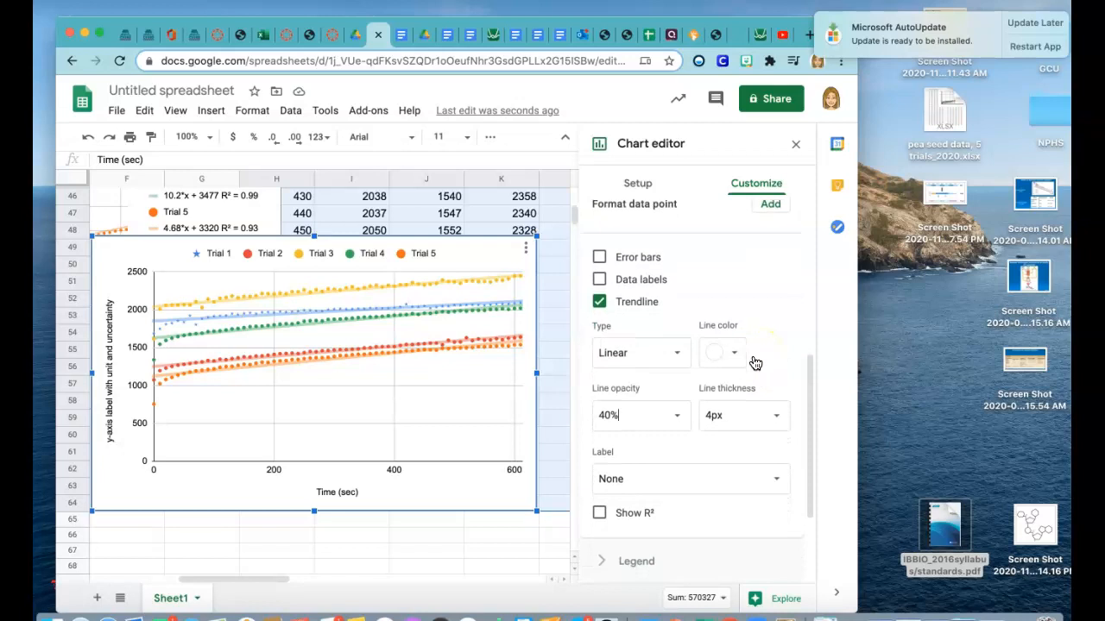
scroll(763, 402, down, 2)
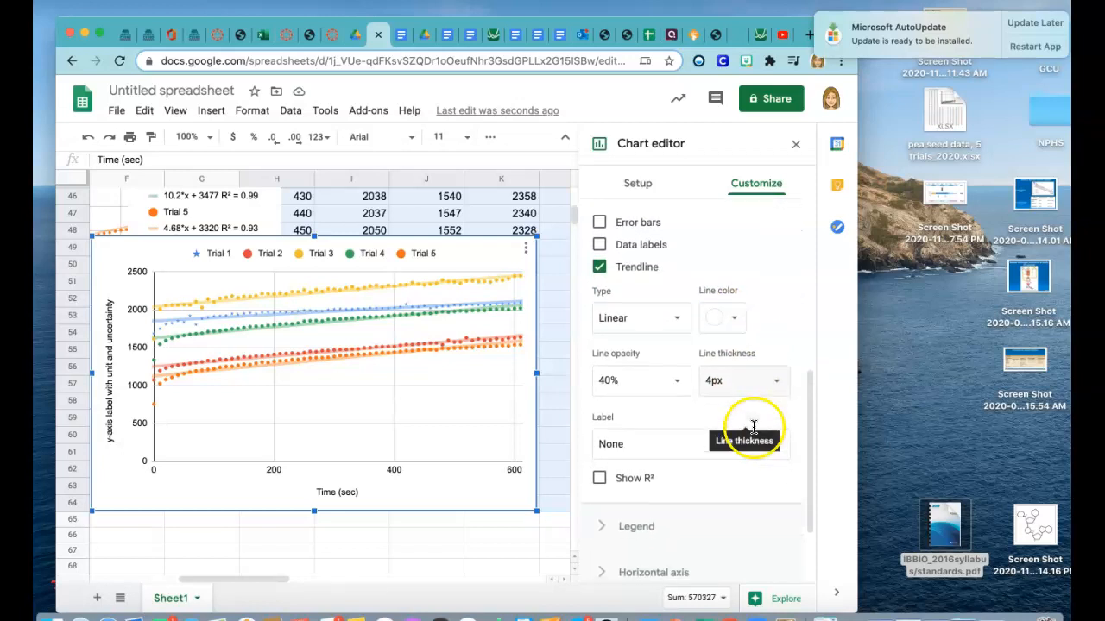
click(775, 384)
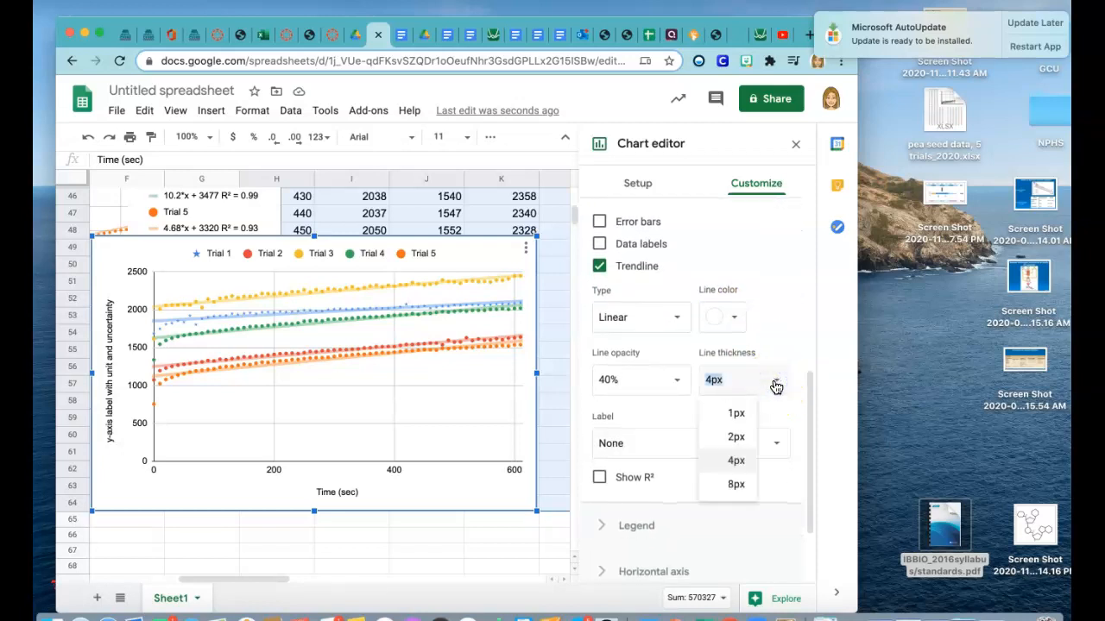
click(735, 435)
click(734, 318)
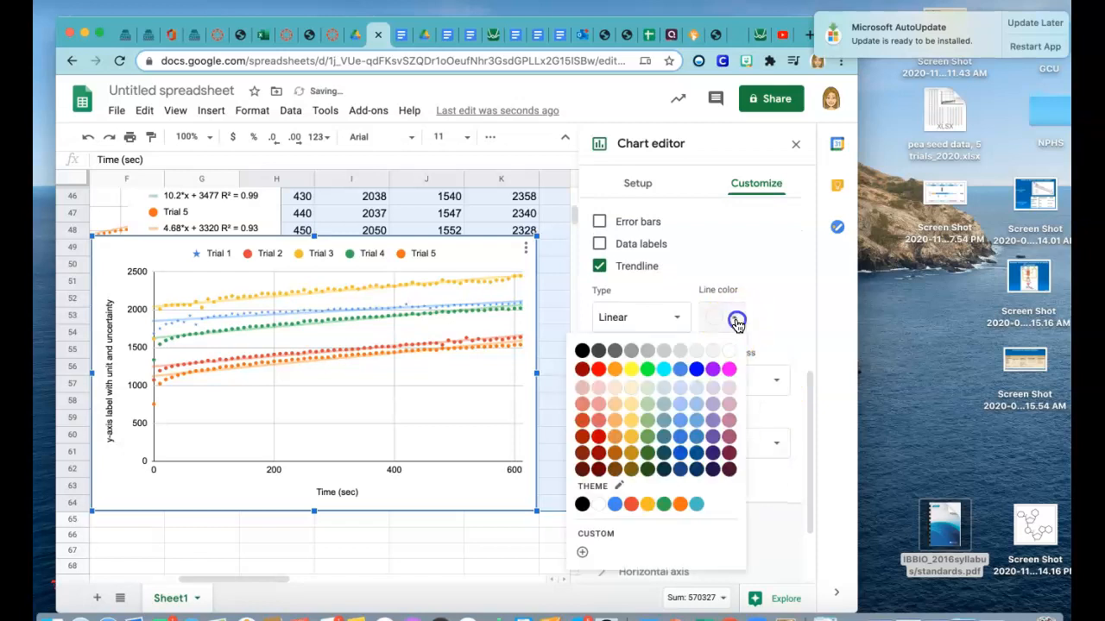
click(736, 322)
Label all trendlines with their equations and show the R² values in the chart legend
scroll(768, 318, up, 5)
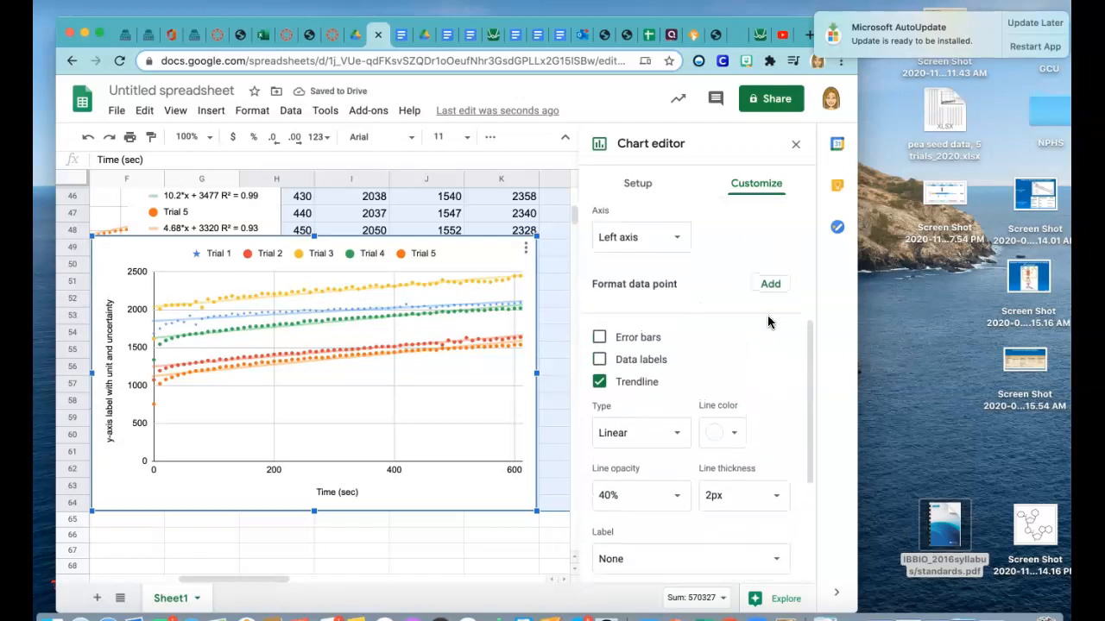
scroll(768, 321, down, 5)
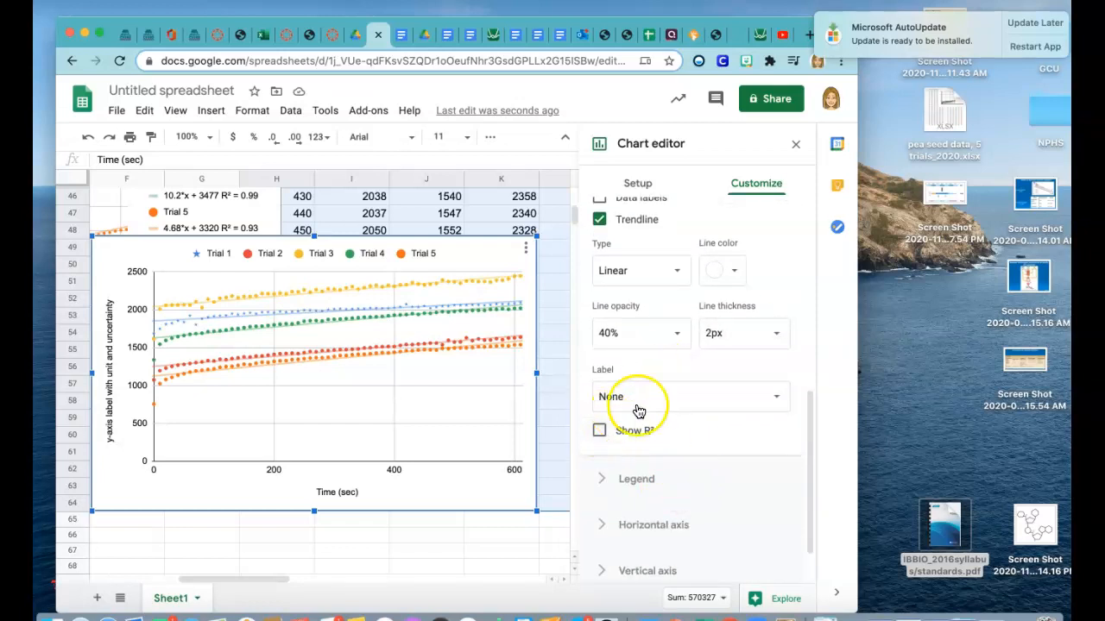
click(656, 398)
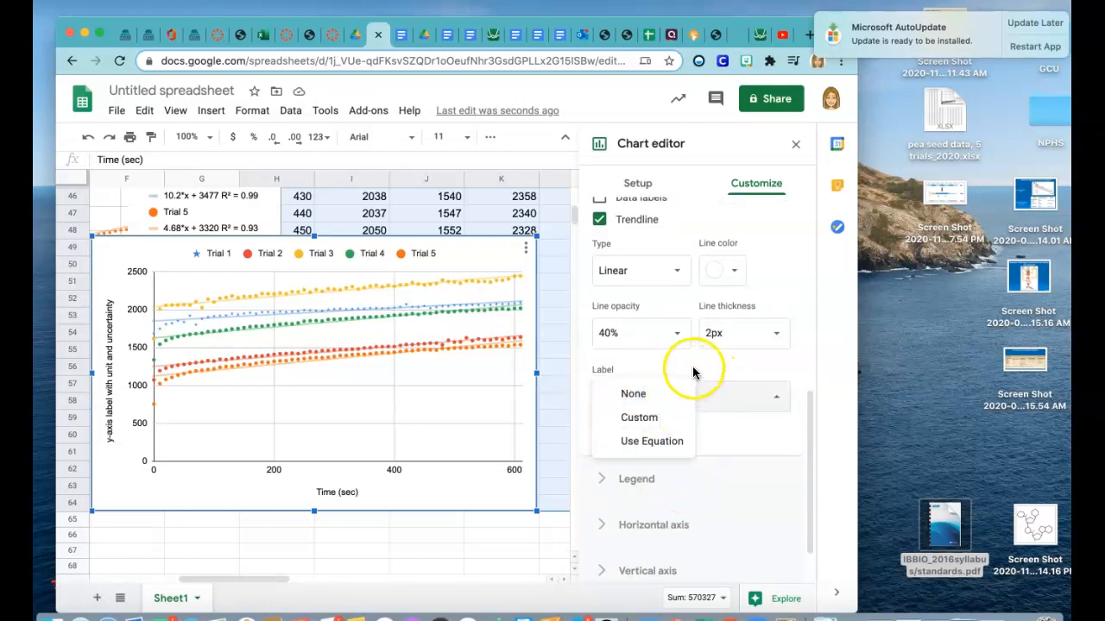
click(644, 443)
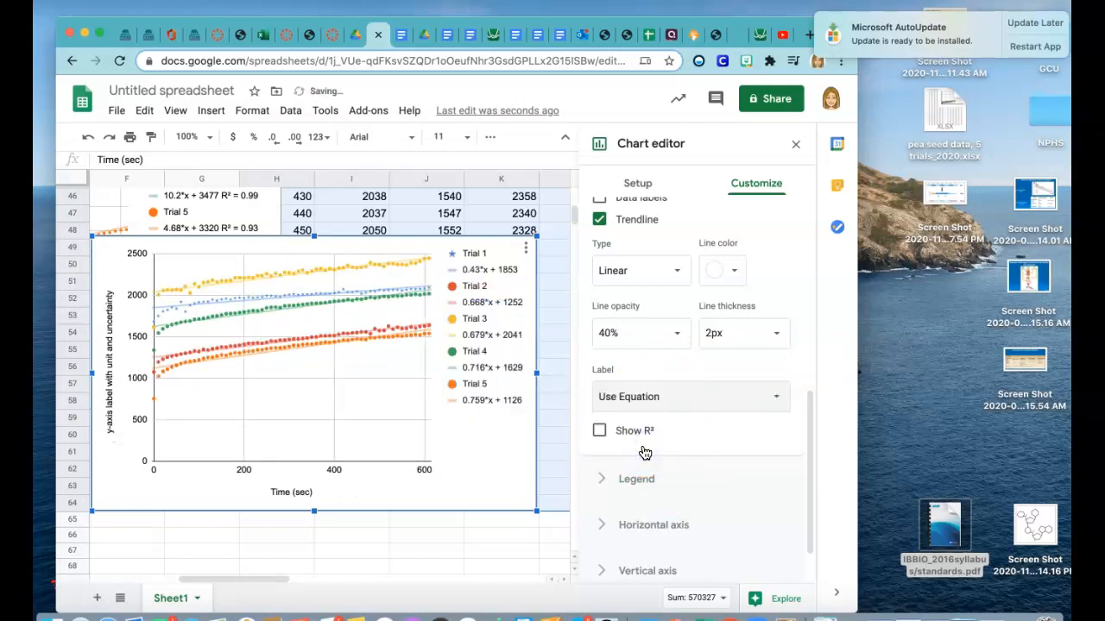
click(600, 431)
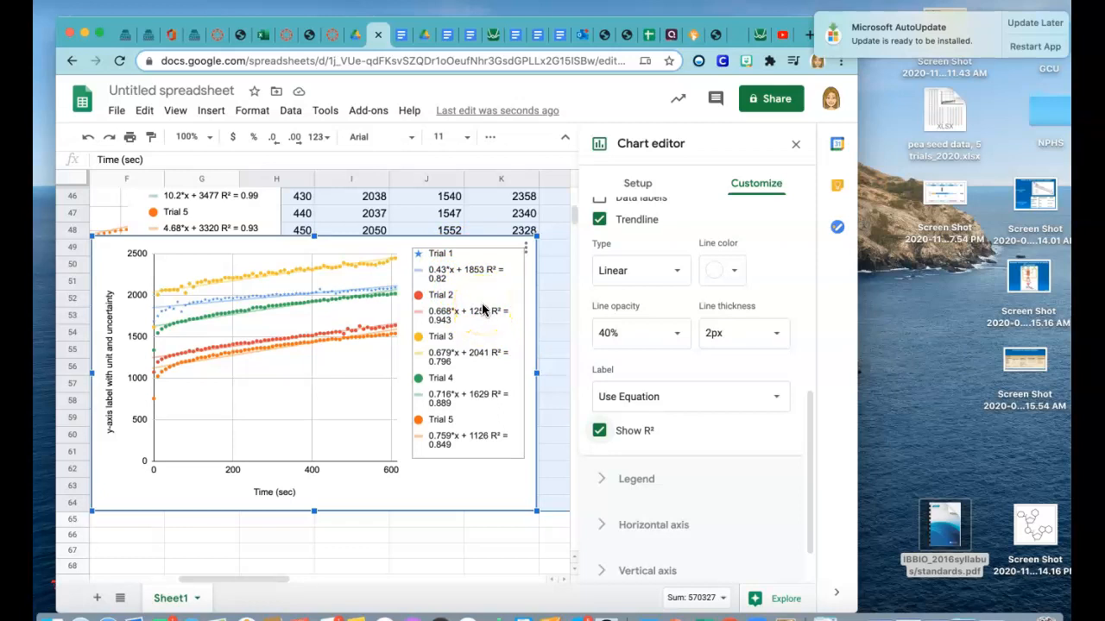
Rename the Trial 2 entry in the chart legend as TRIAL 2
click(416, 255)
click(416, 255)
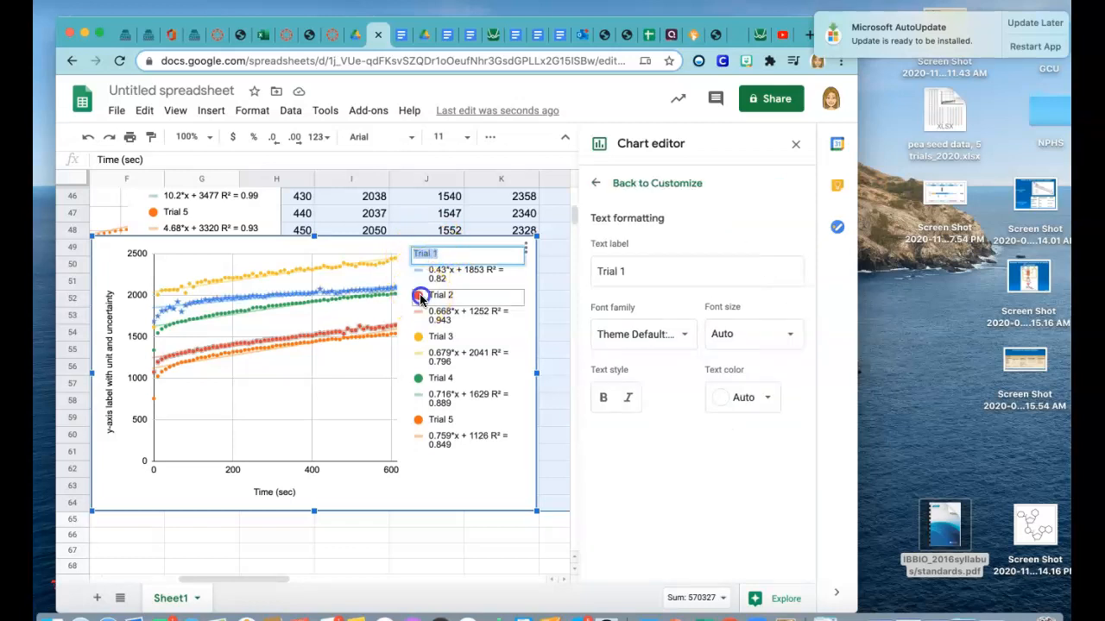
click(421, 299)
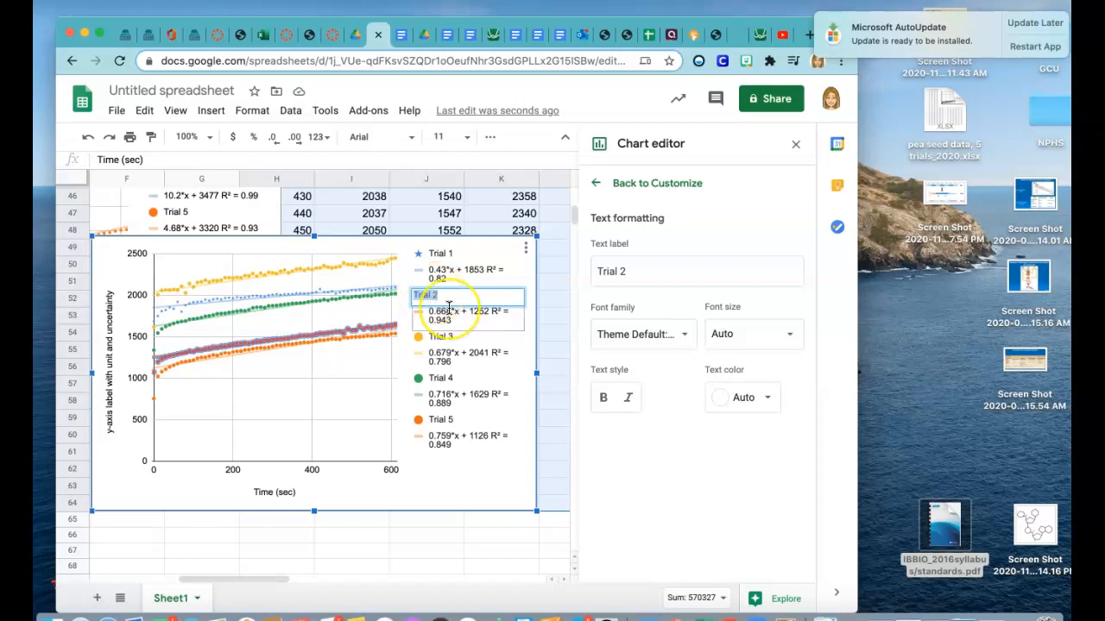
click(616, 271)
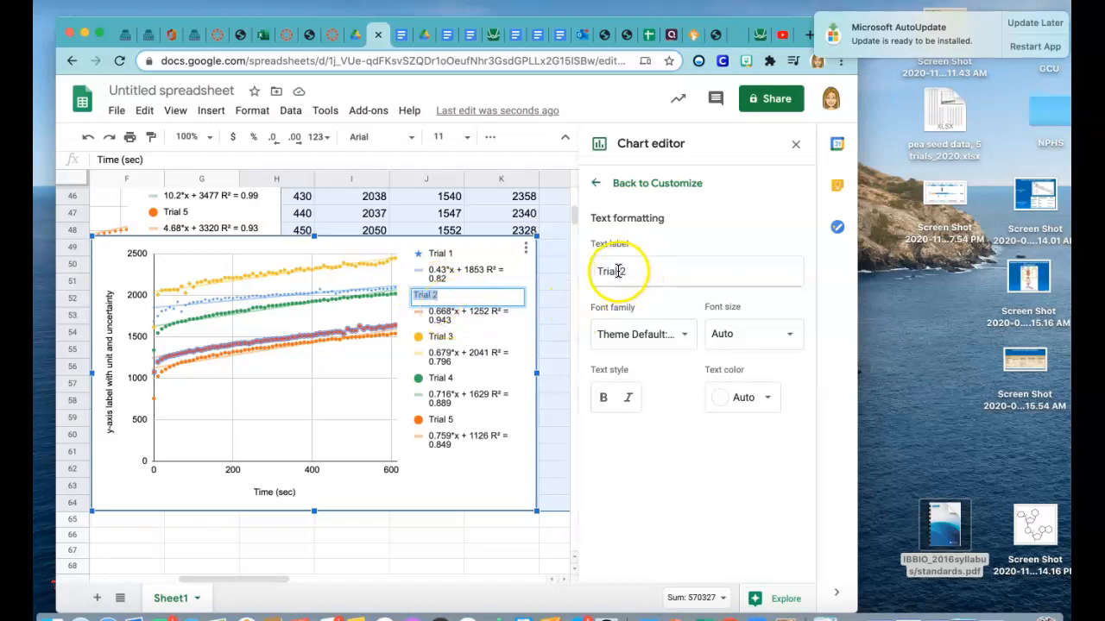
click(617, 271)
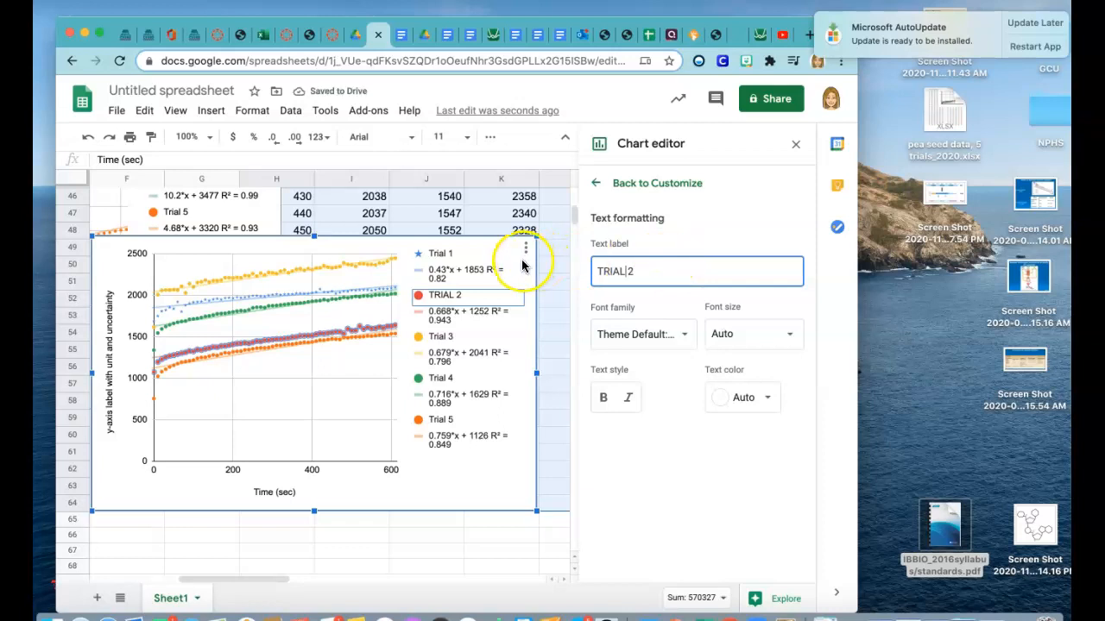
click(453, 299)
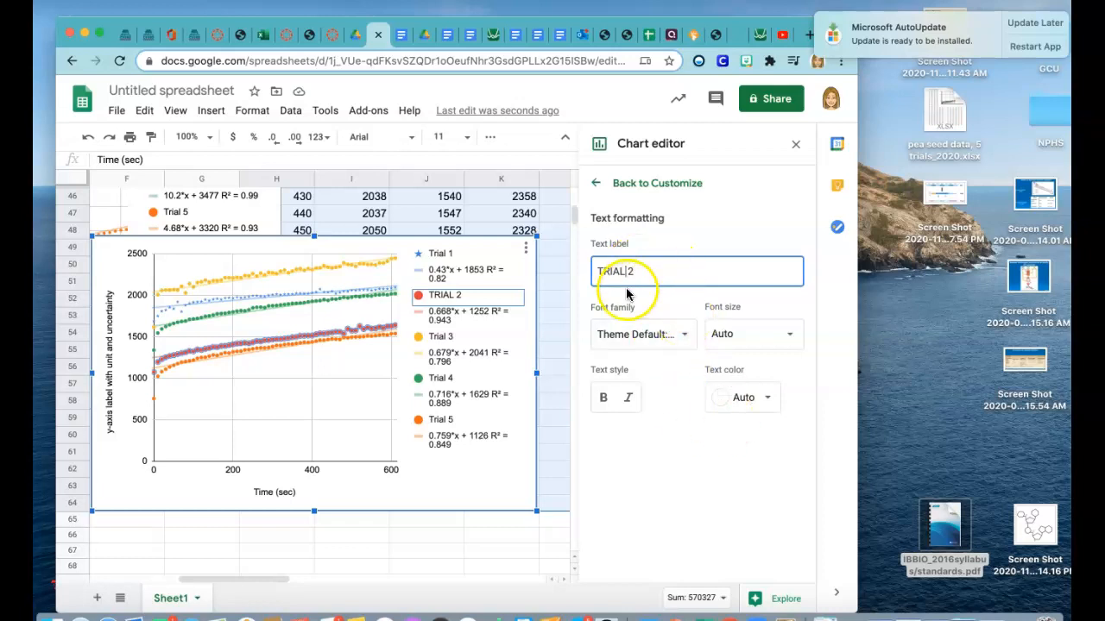
click(483, 319)
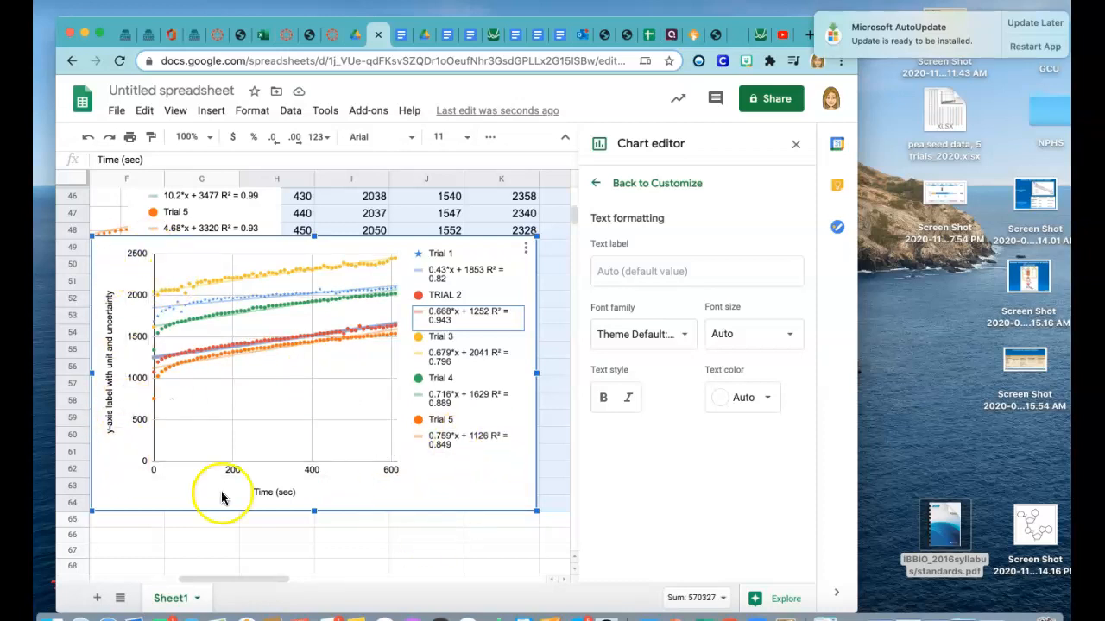
Try the Bottom, Top, Inside and Left legend positions and set the legend position to Right
click(596, 188)
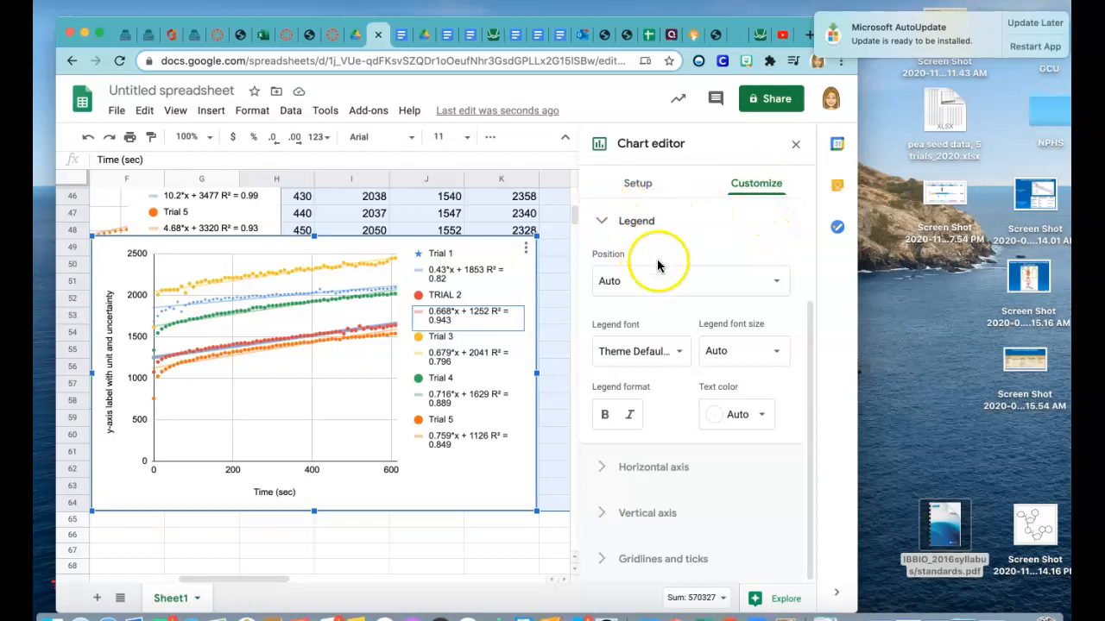
click(778, 288)
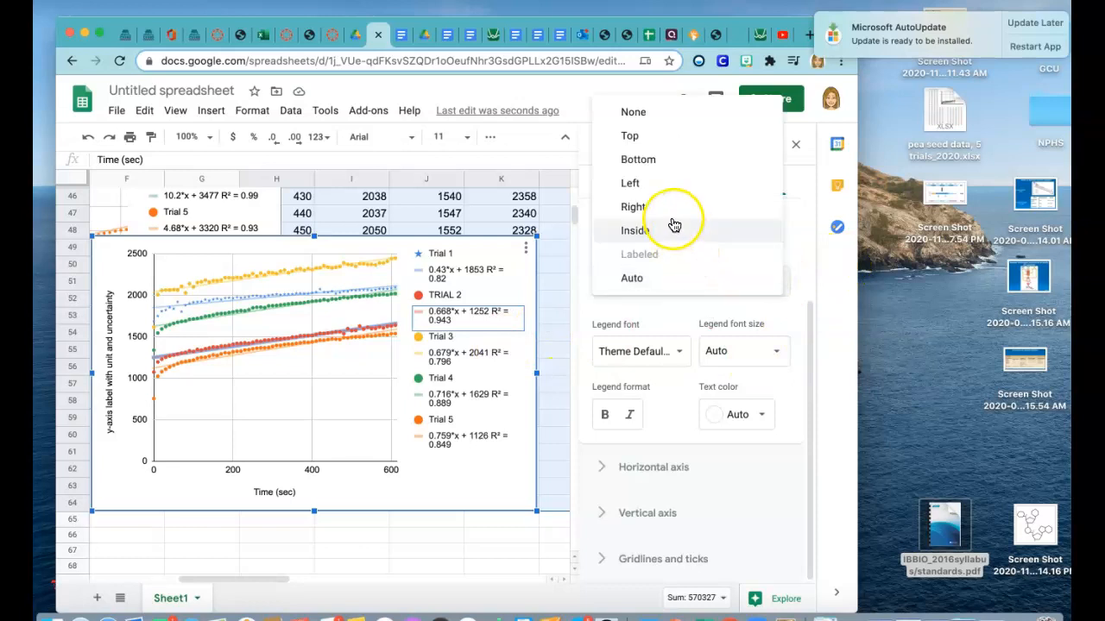
click(664, 164)
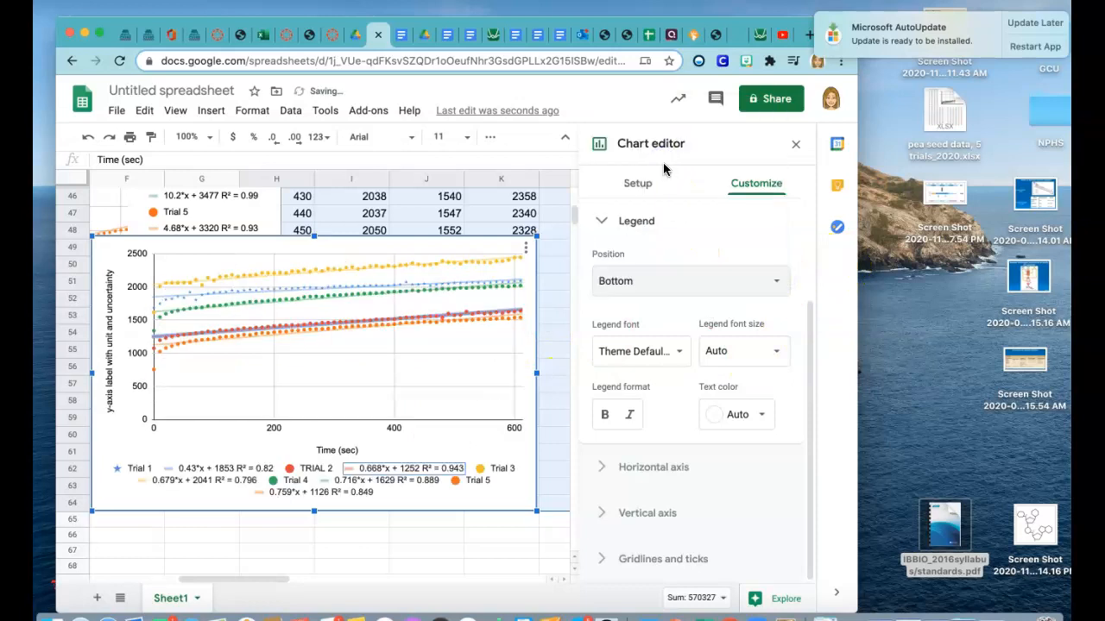
click(776, 285)
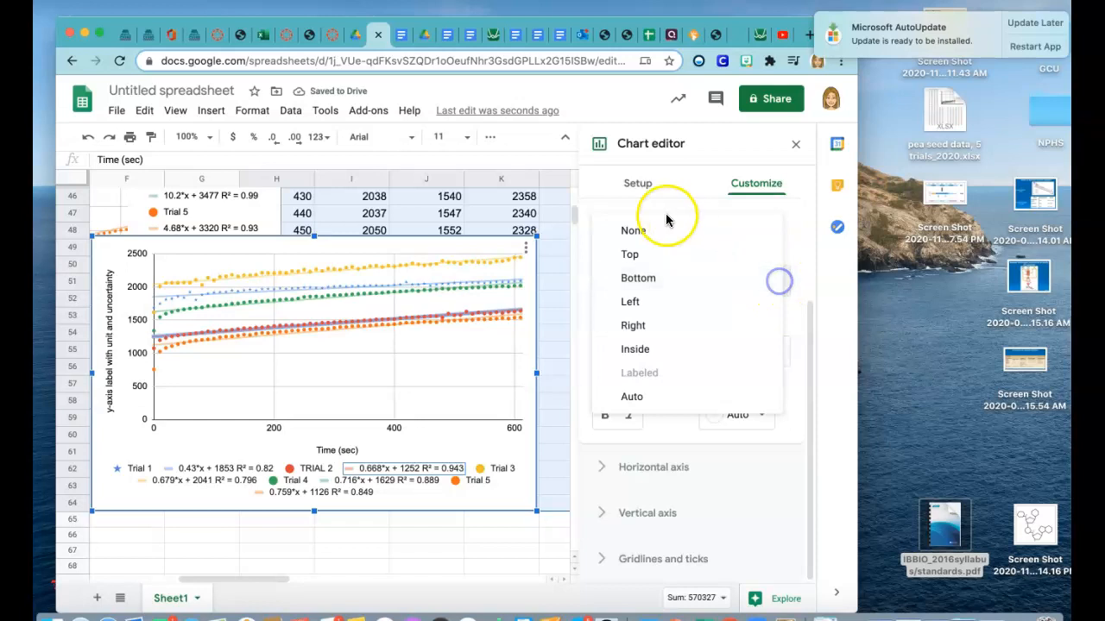
click(636, 254)
click(773, 286)
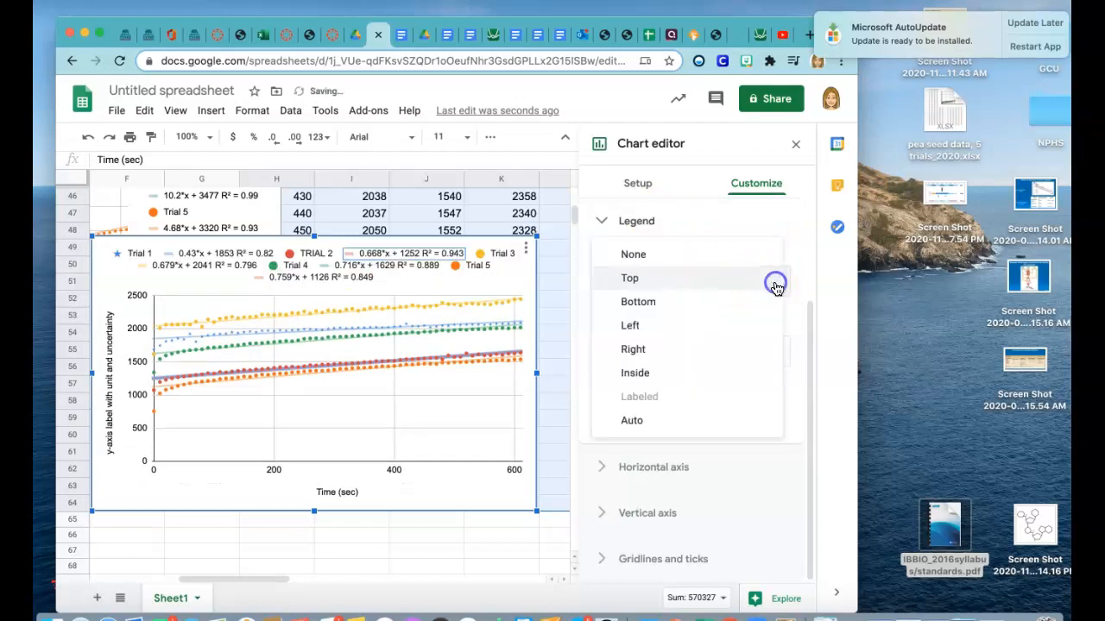
click(643, 373)
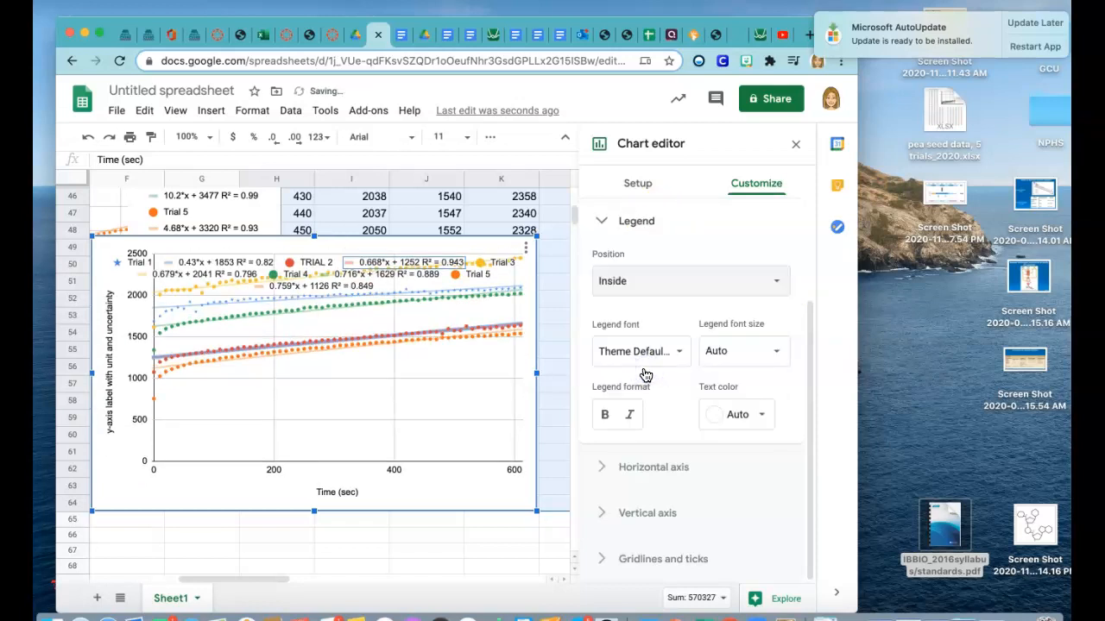
click(774, 281)
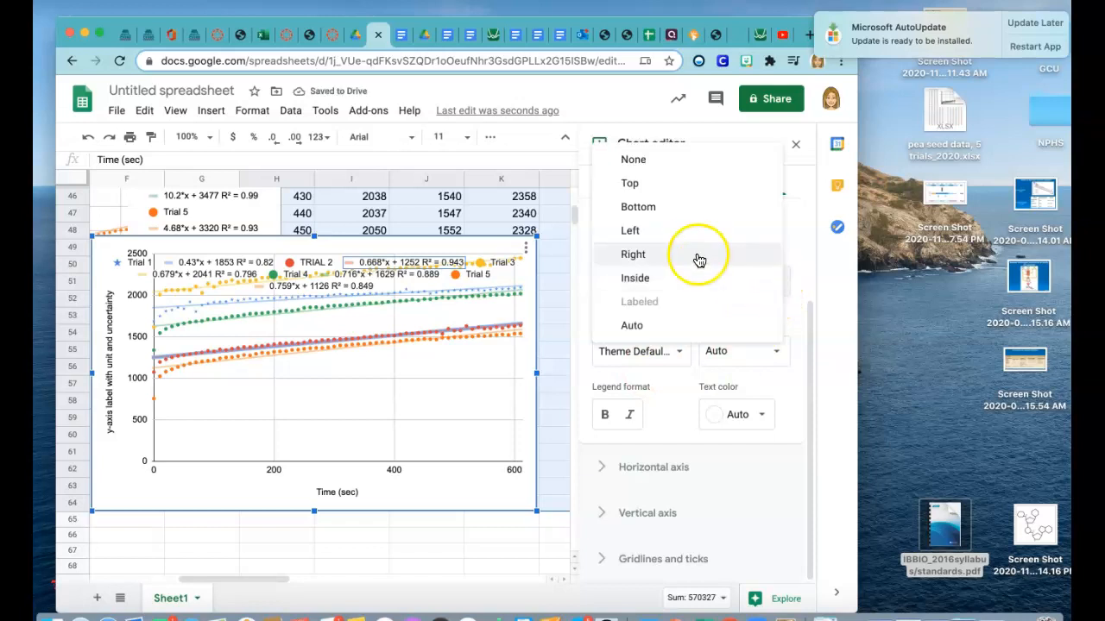
click(660, 234)
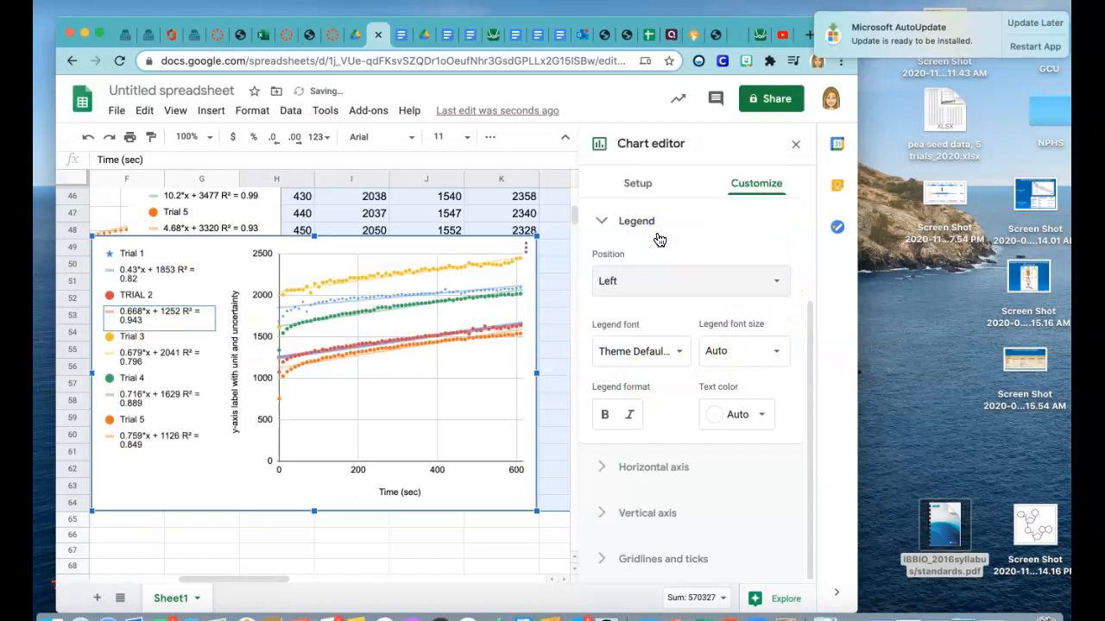
click(777, 283)
click(638, 302)
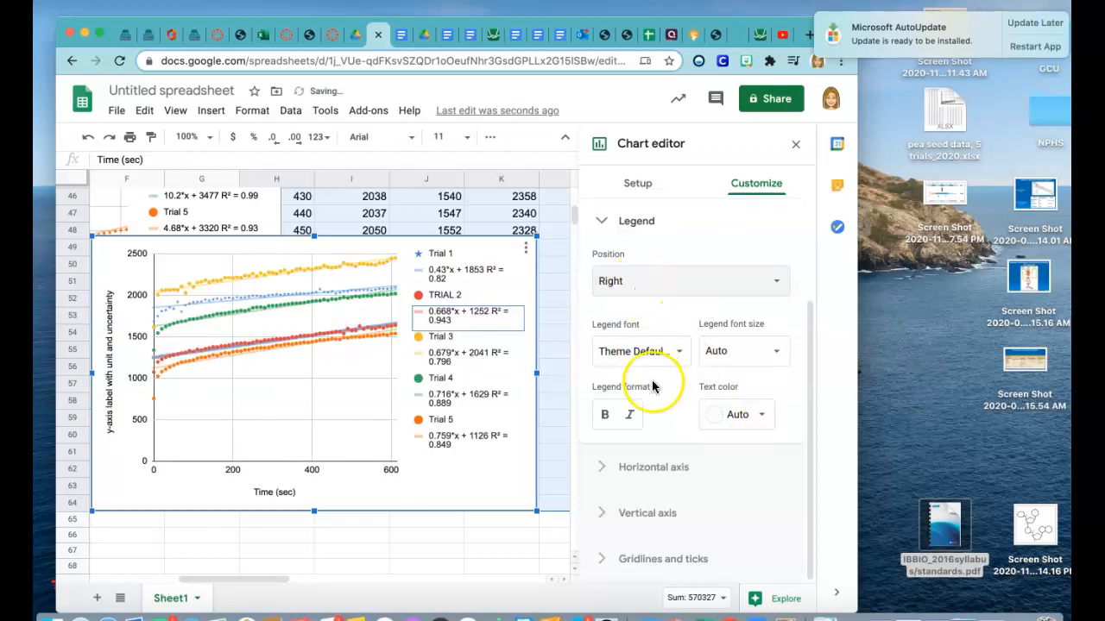
Examine the formatting, range and scale options for the chart's horizontal axis and vertical axis without changing them
click(675, 468)
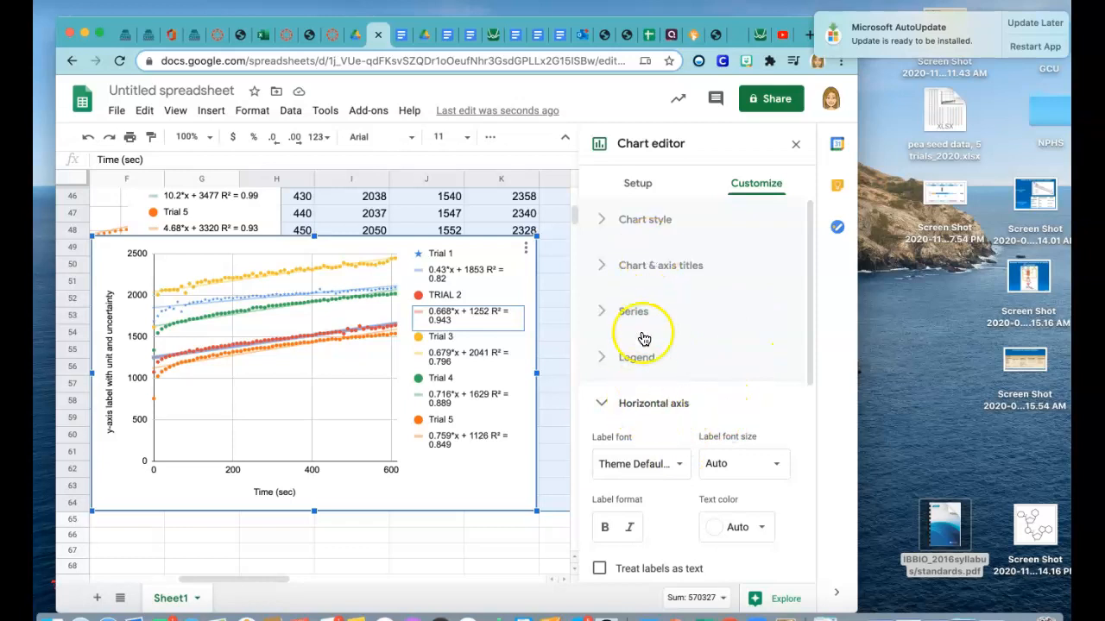
drag(811, 320, 811, 329)
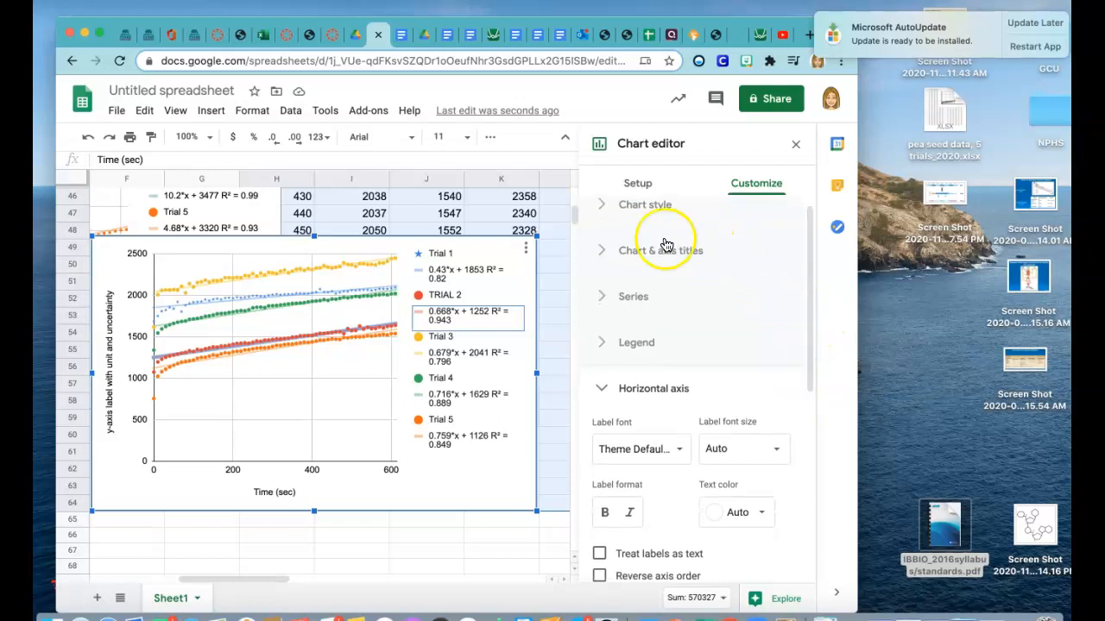
drag(811, 237, 820, 325)
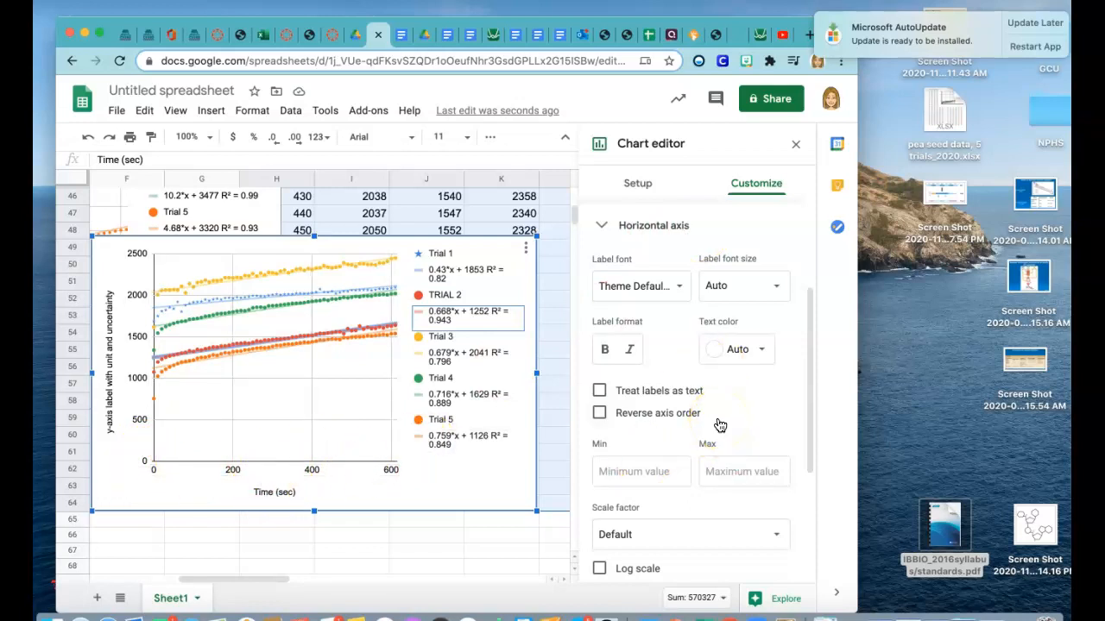
scroll(719, 426, down, 2)
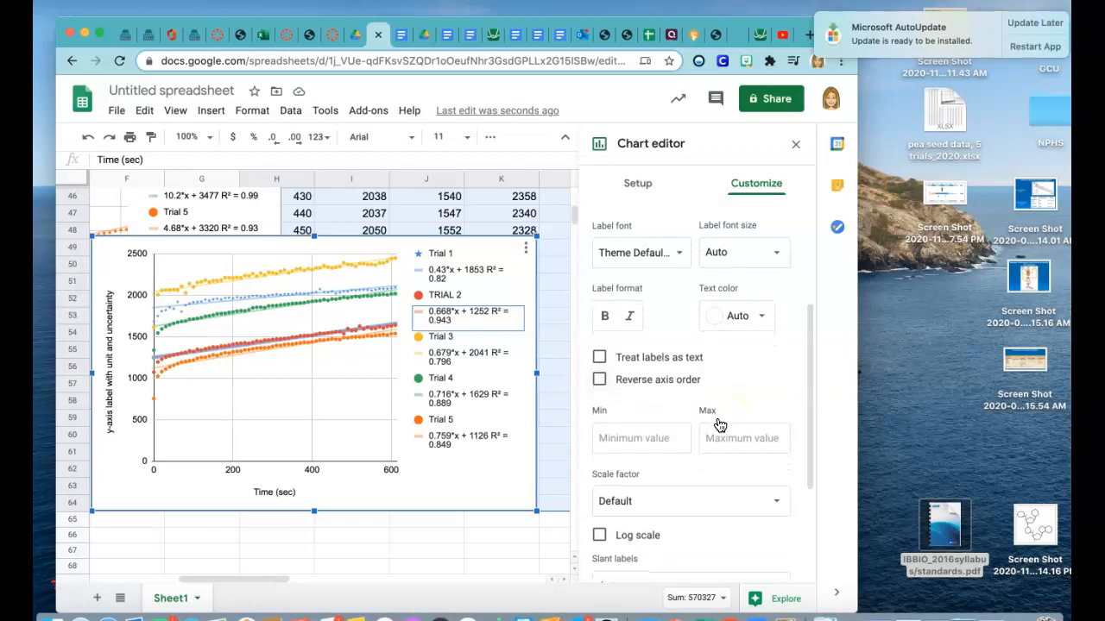
scroll(719, 425, down, 5)
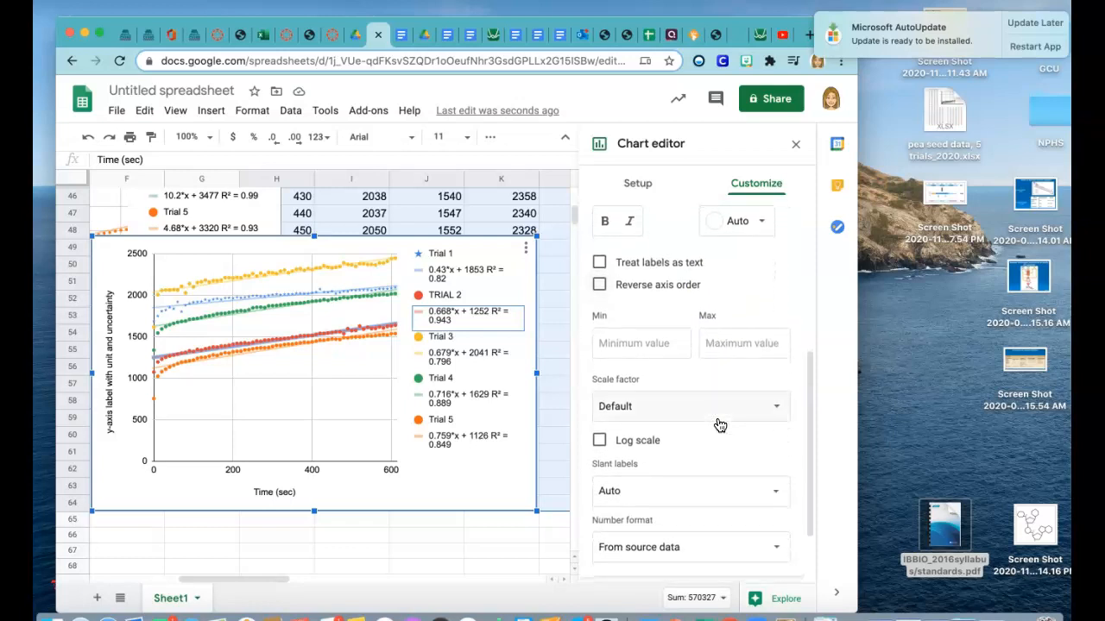
scroll(720, 425, down, 4)
click(648, 528)
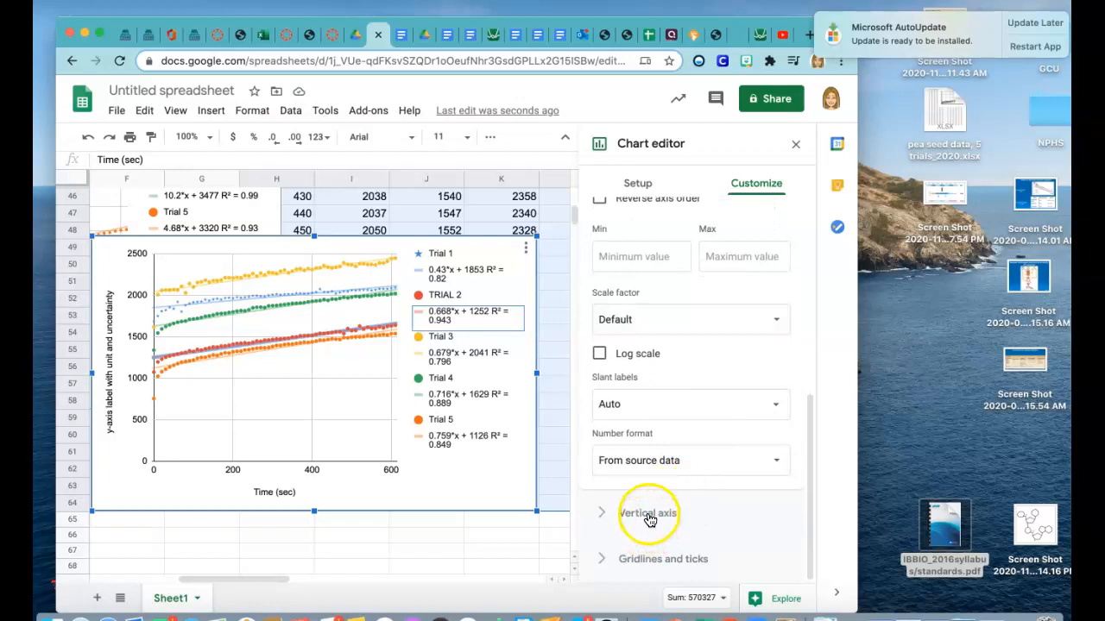
click(649, 515)
scroll(673, 441, down, 2)
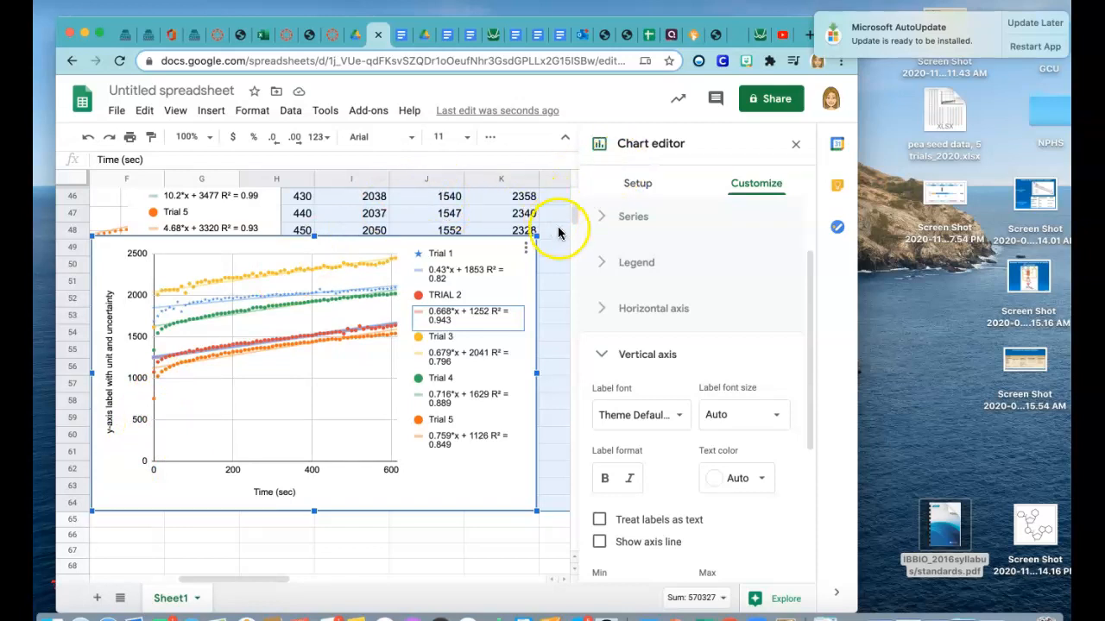
scroll(558, 233, up, 1)
Look over the carbon dioxide readings of the five trials and move their chart up to start at about row 45, slightly further right
click(558, 503)
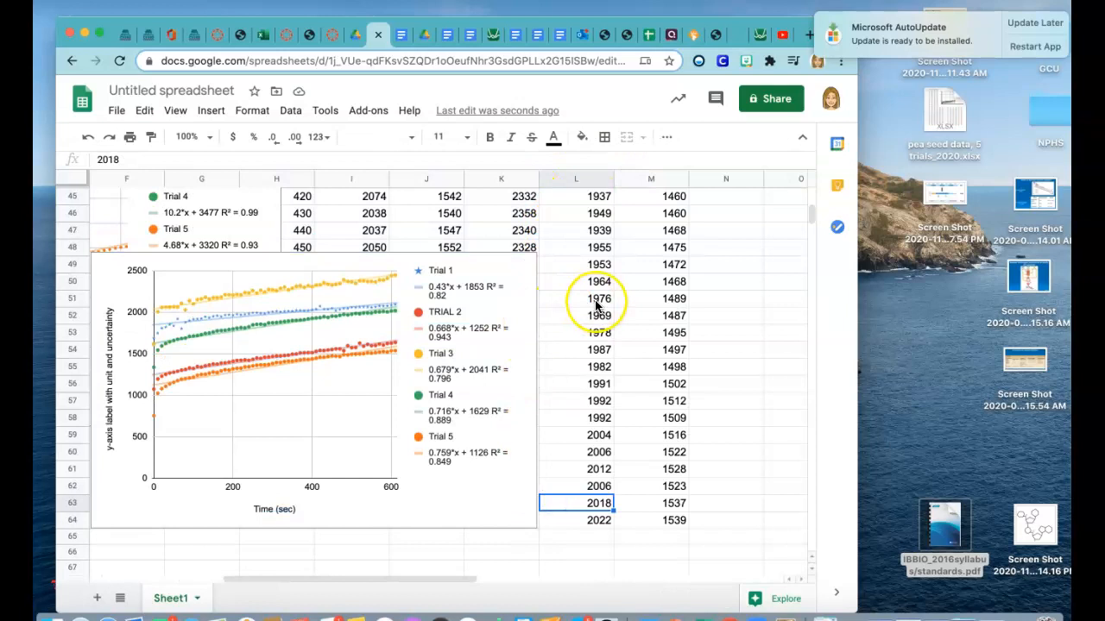
scroll(596, 305, up, 15)
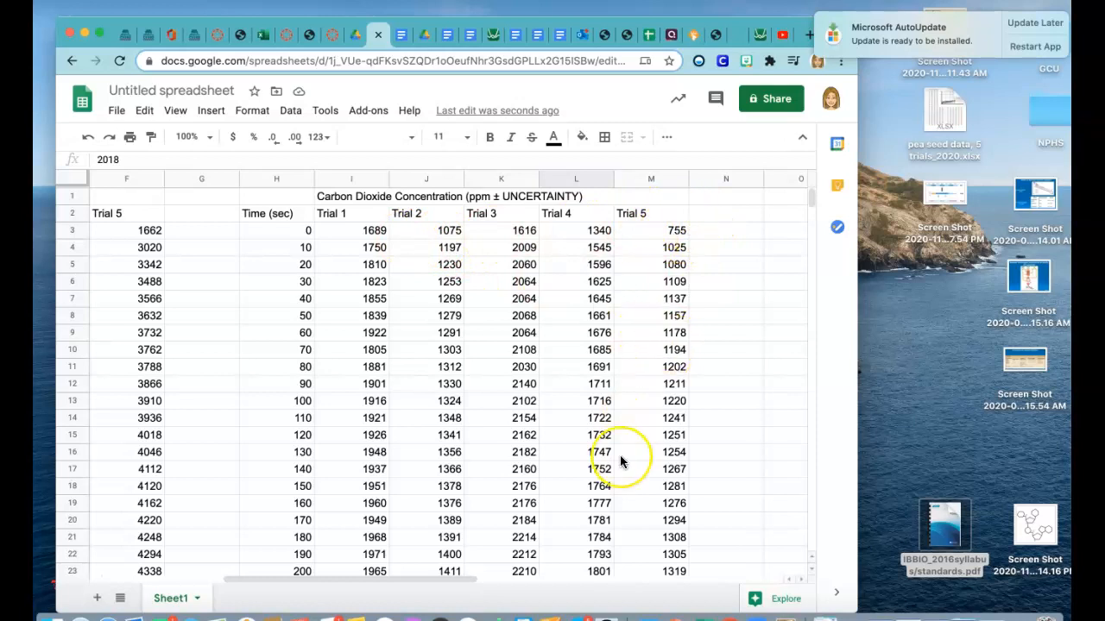
scroll(619, 462, down, 1)
scroll(620, 457, down, 12)
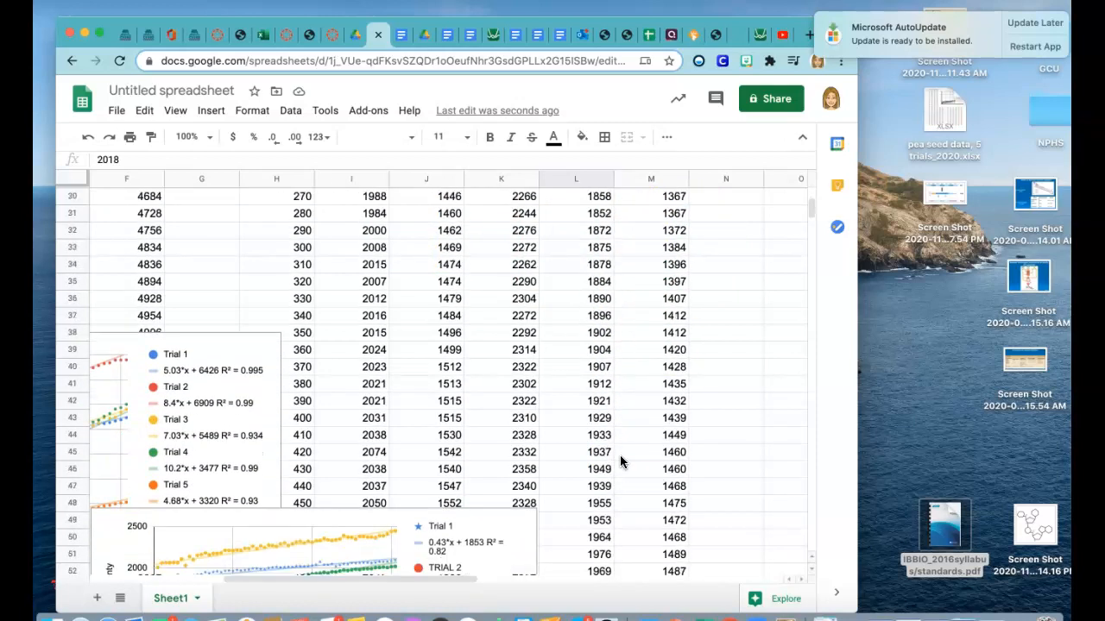
scroll(620, 454, down, 2)
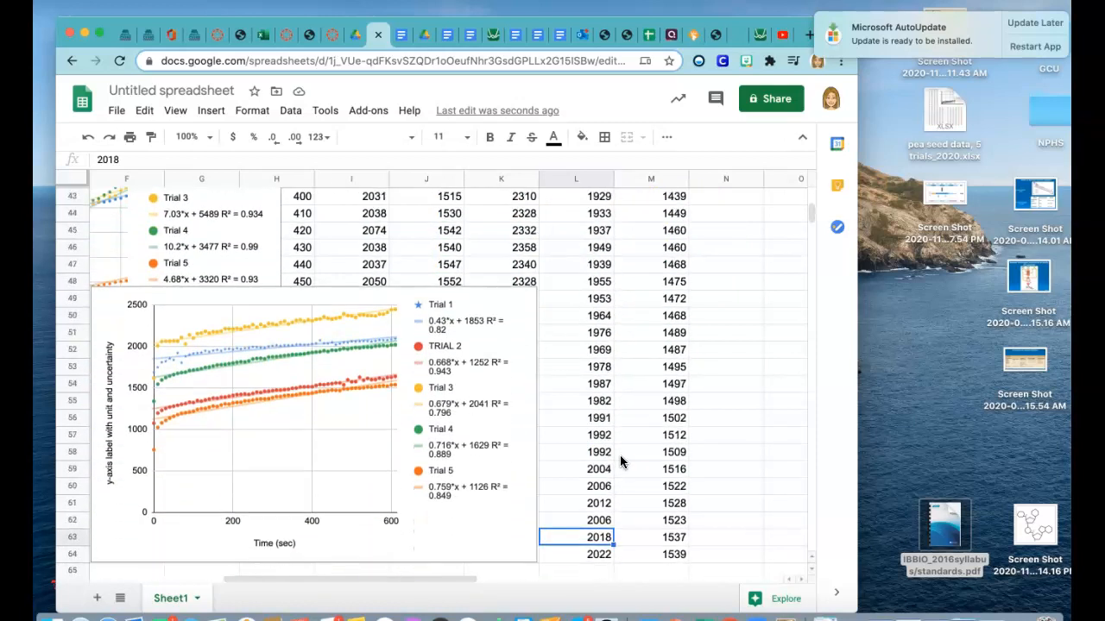
click(530, 294)
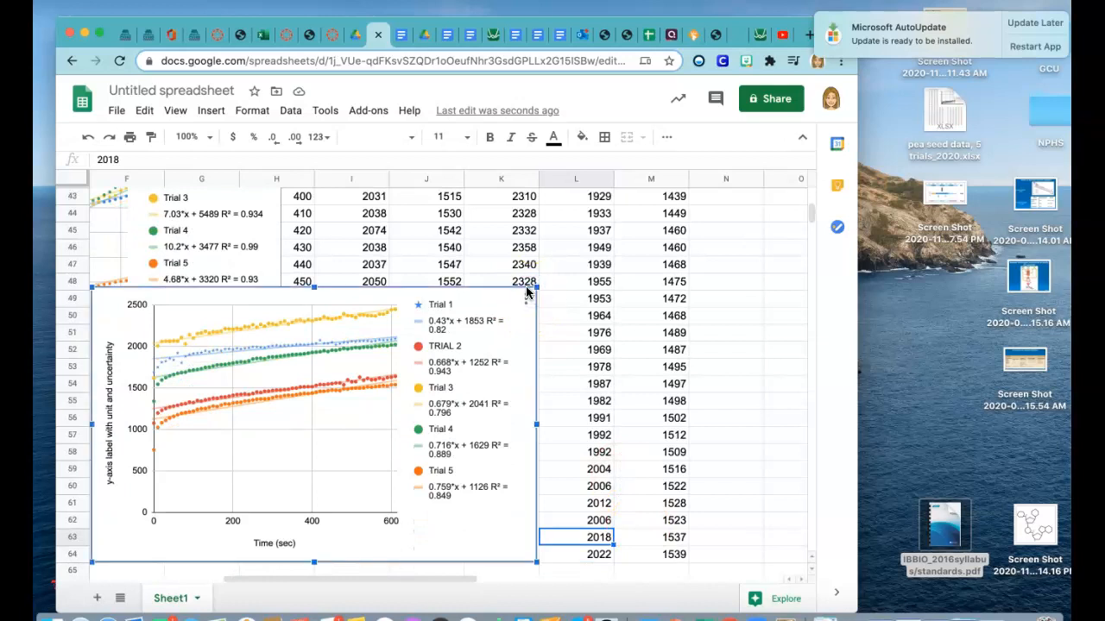
drag(511, 298, 555, 236)
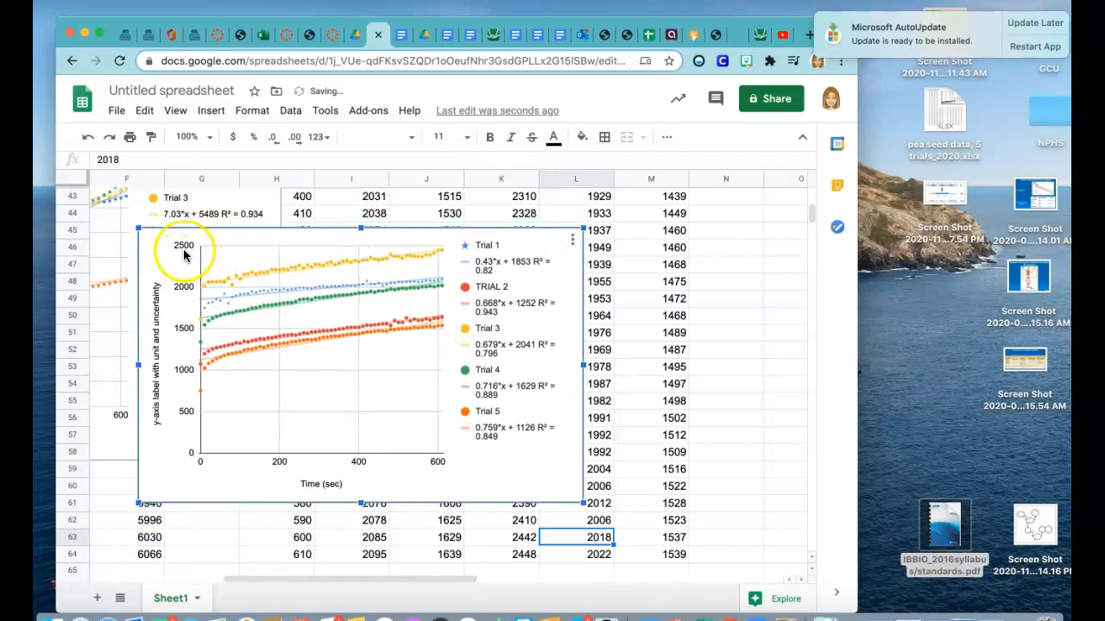
Set the chart's vertical axis to a minimum of 700 and a maximum of 2500
click(573, 237)
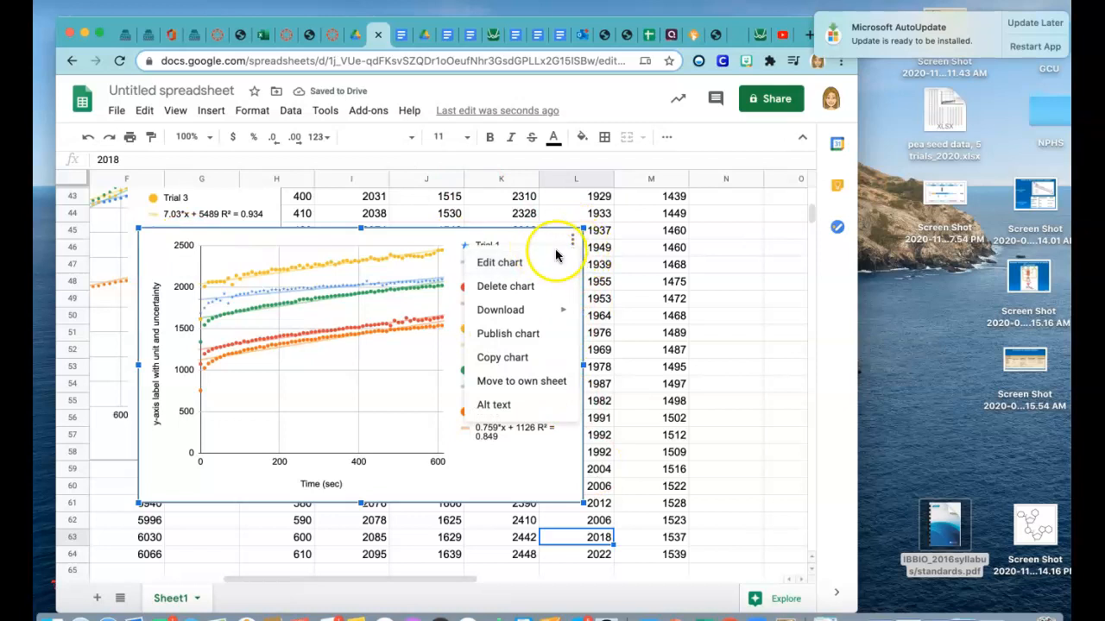
click(512, 268)
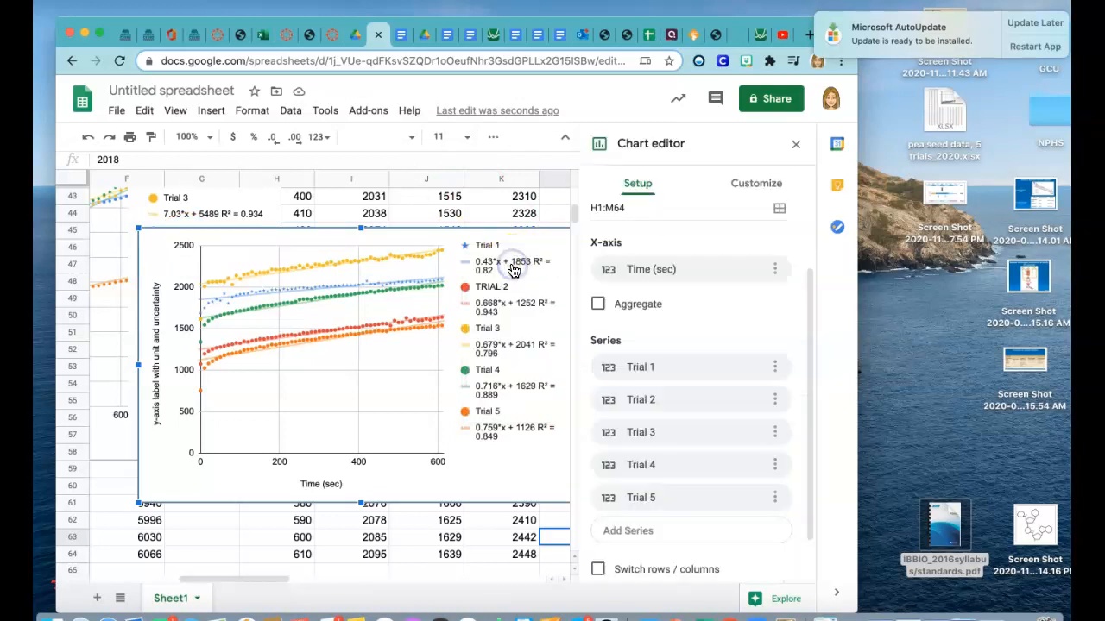
click(764, 183)
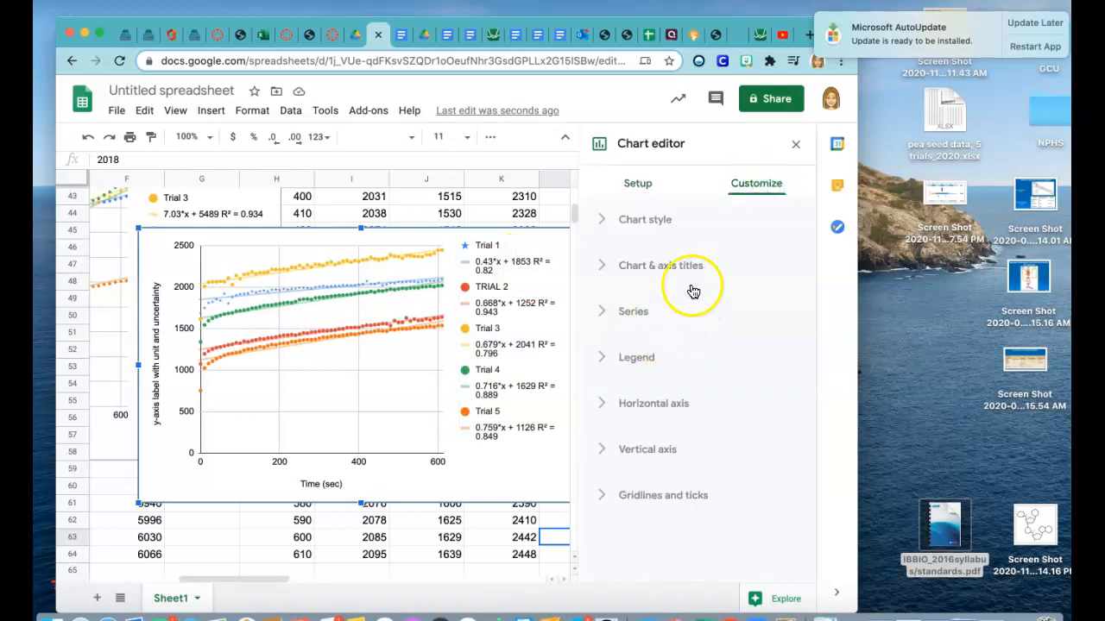
click(659, 446)
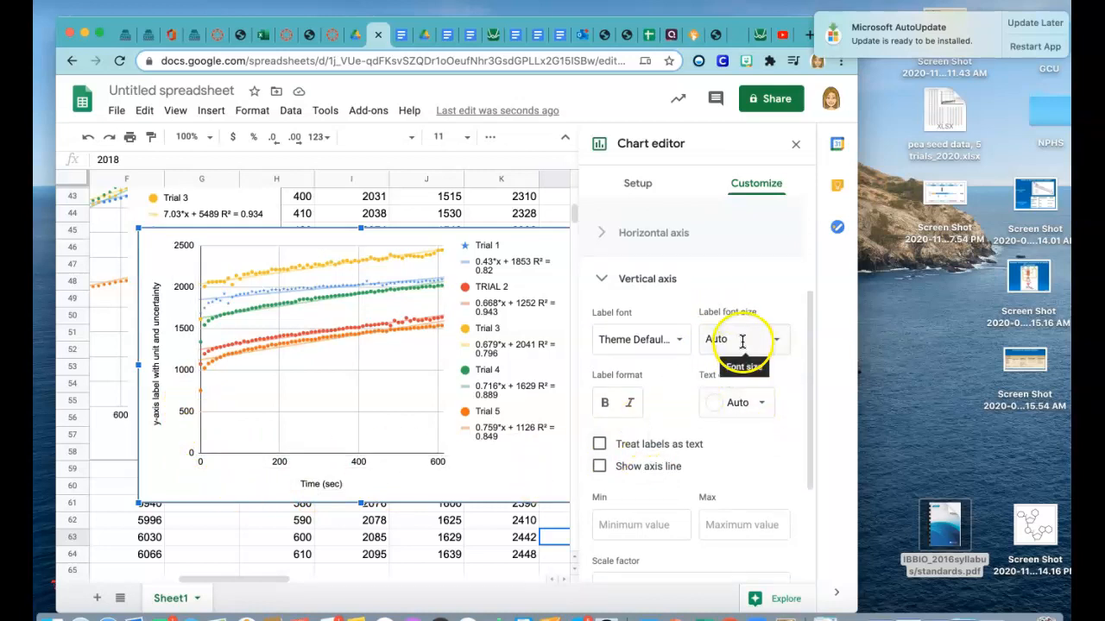
scroll(714, 445, down, 1)
scroll(714, 444, down, 1)
click(630, 429)
text(700)
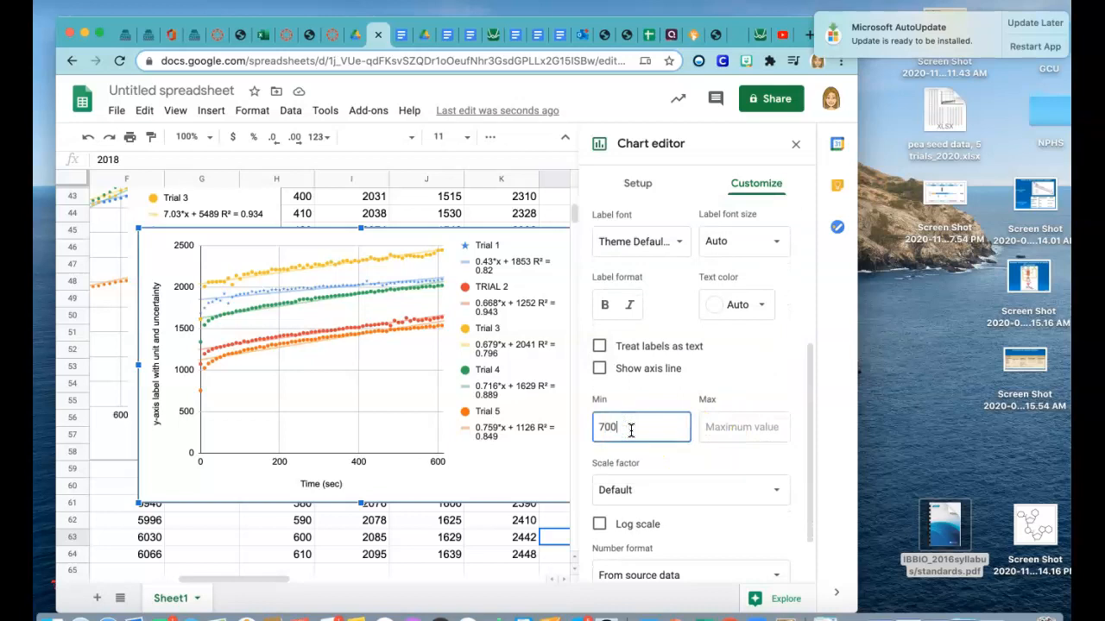
key(Tab)
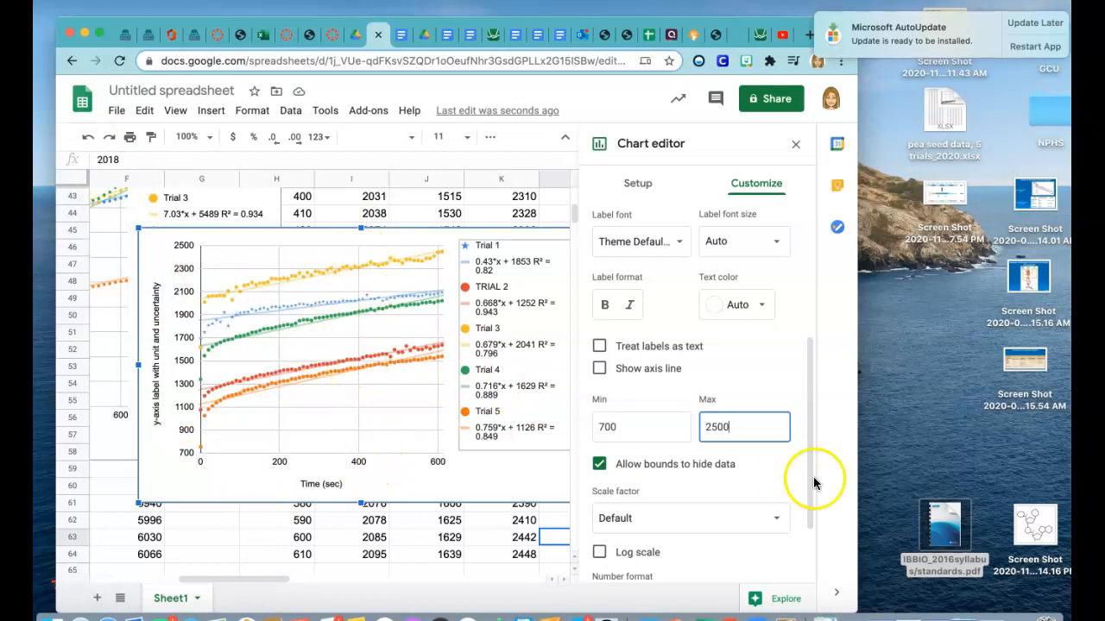
scroll(757, 510, down, 2)
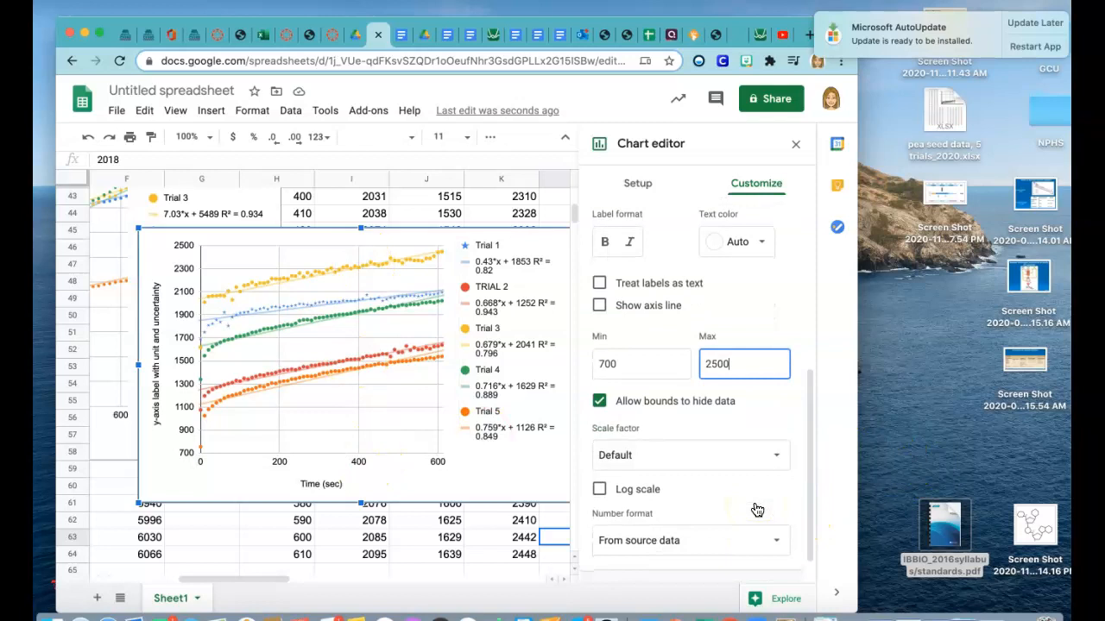
Examine the vertical axis's number format and the gridline and tick options without changing them, and close the chart editor
scroll(757, 510, down, 1)
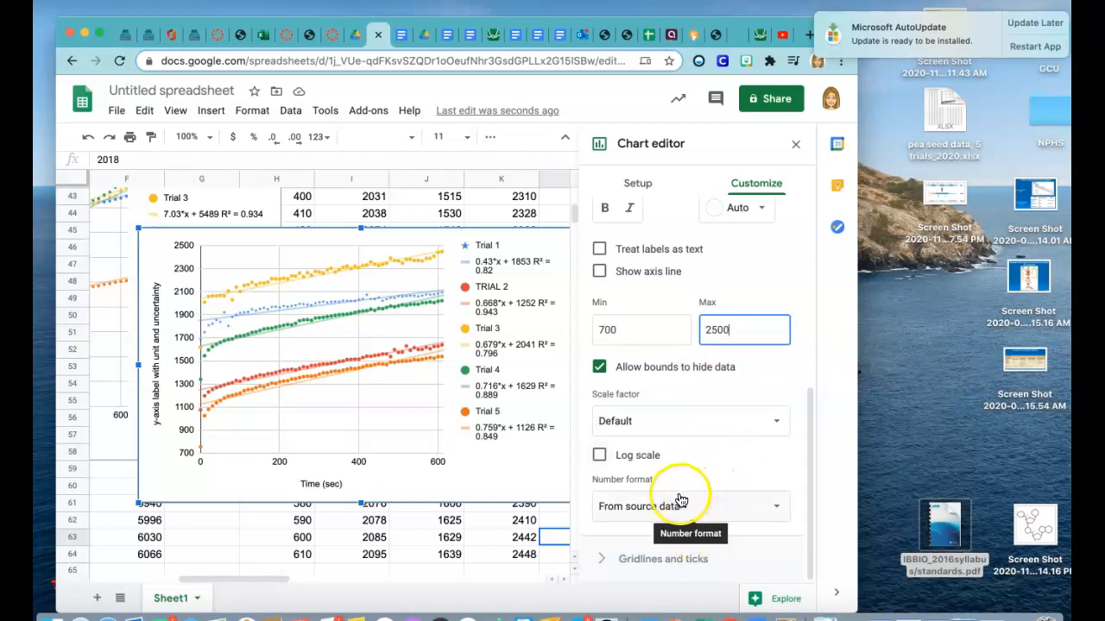
click(652, 559)
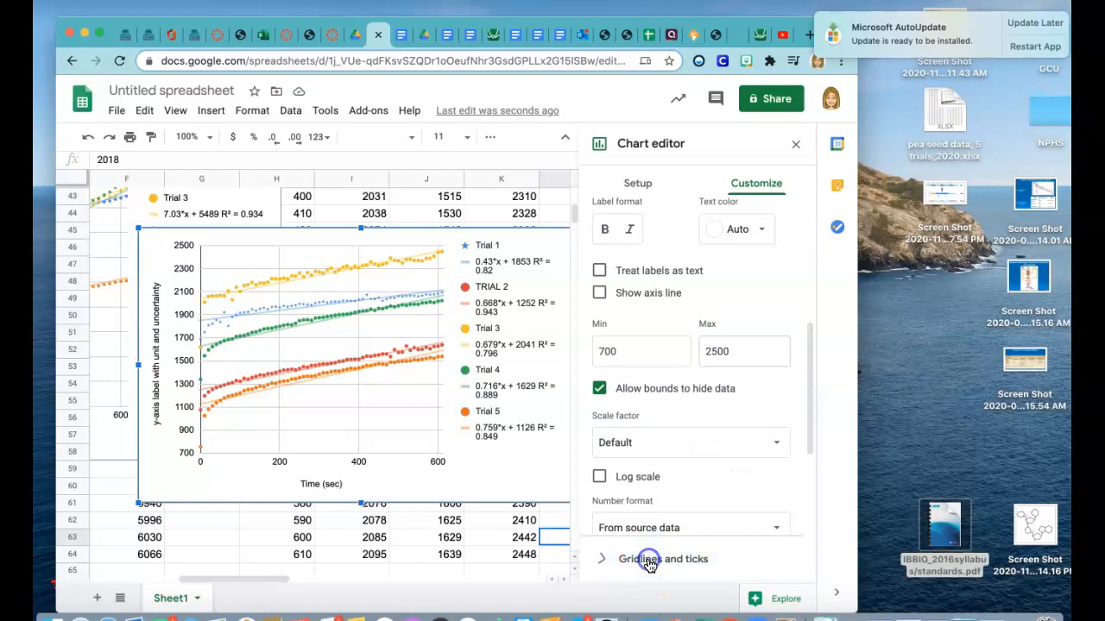
scroll(696, 440, down, 5)
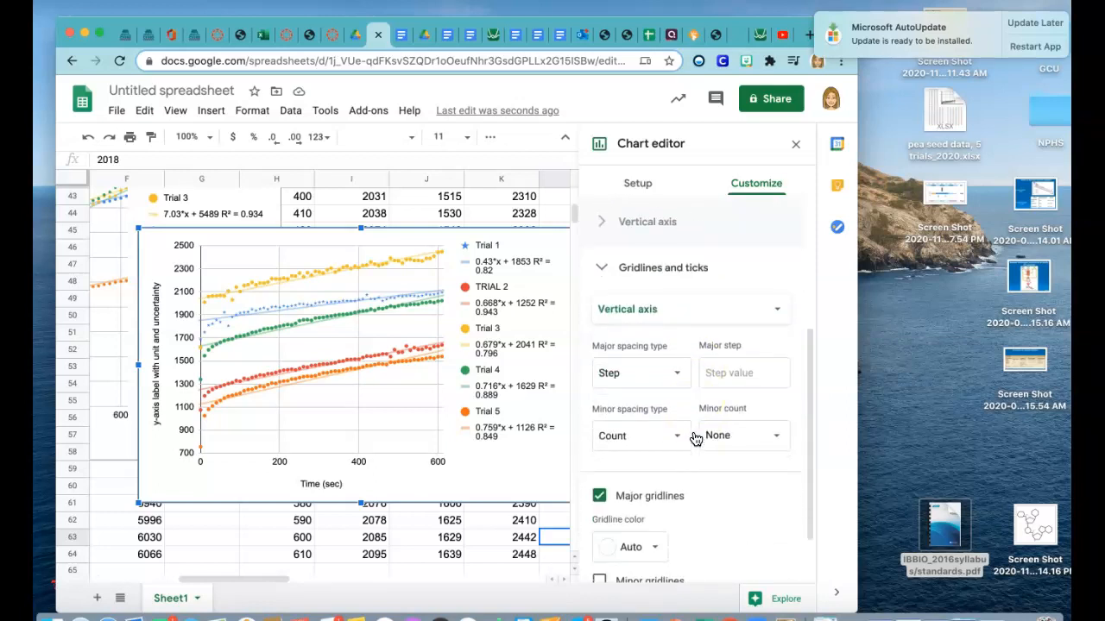
scroll(696, 440, down, 2)
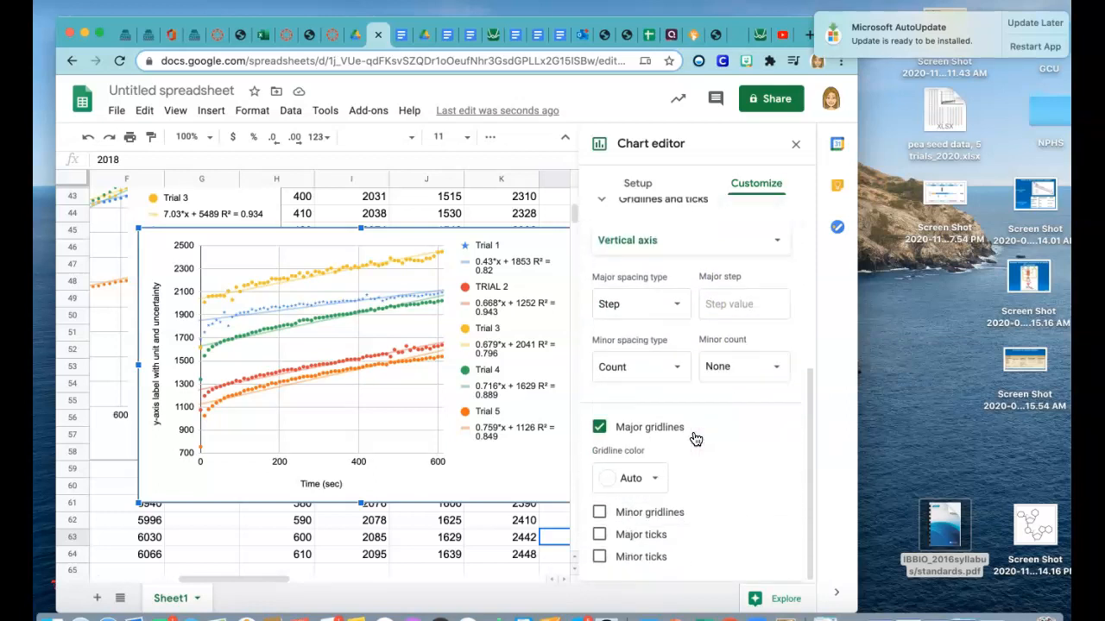
scroll(695, 439, up, 6)
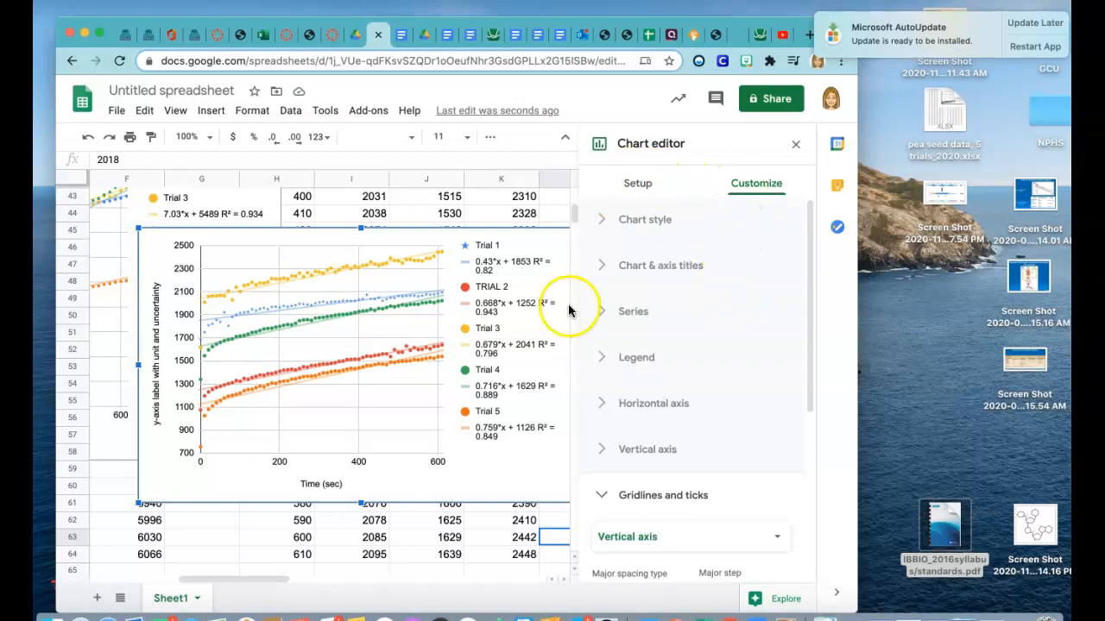
click(797, 146)
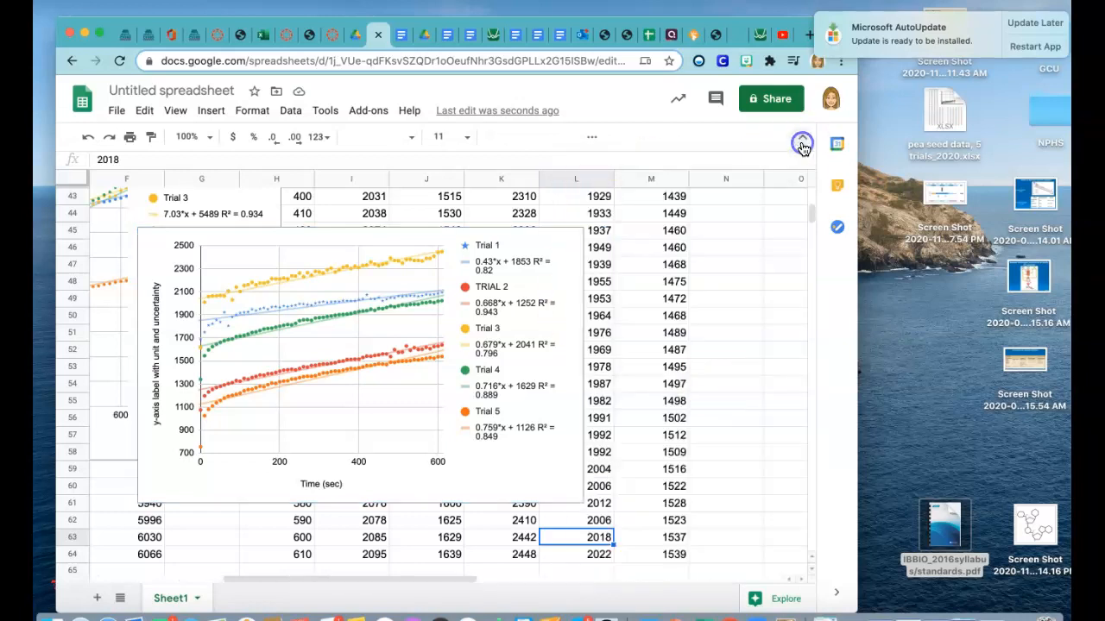
Enlarge the five-trial scatter chart so its lower corner reaches slightly into column M and about row 63
click(574, 491)
drag(584, 504, 630, 486)
drag(252, 583, 390, 576)
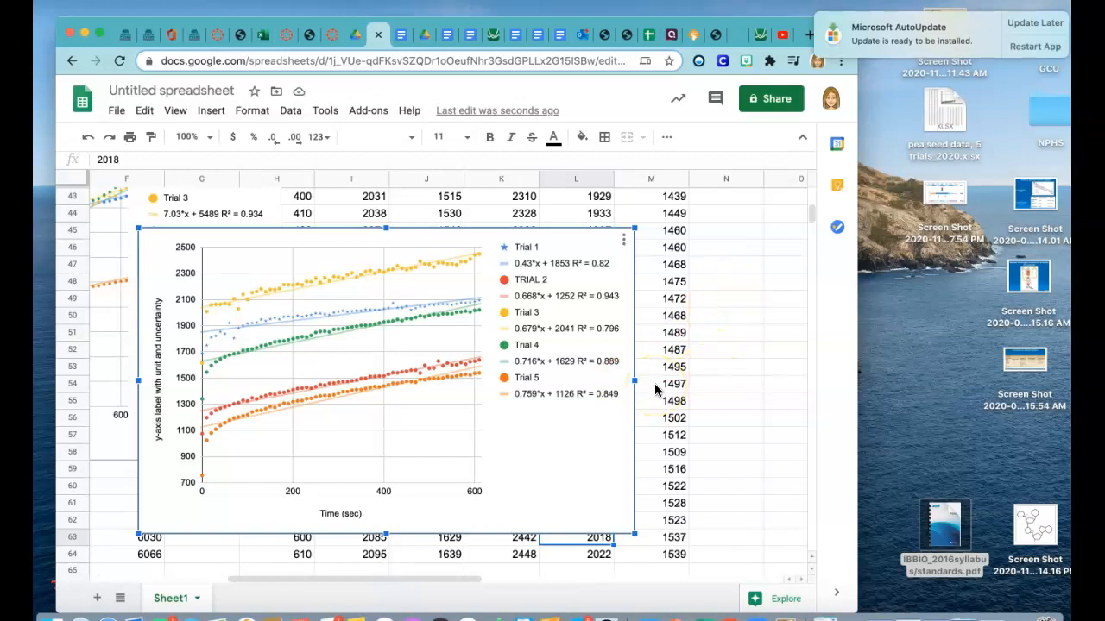